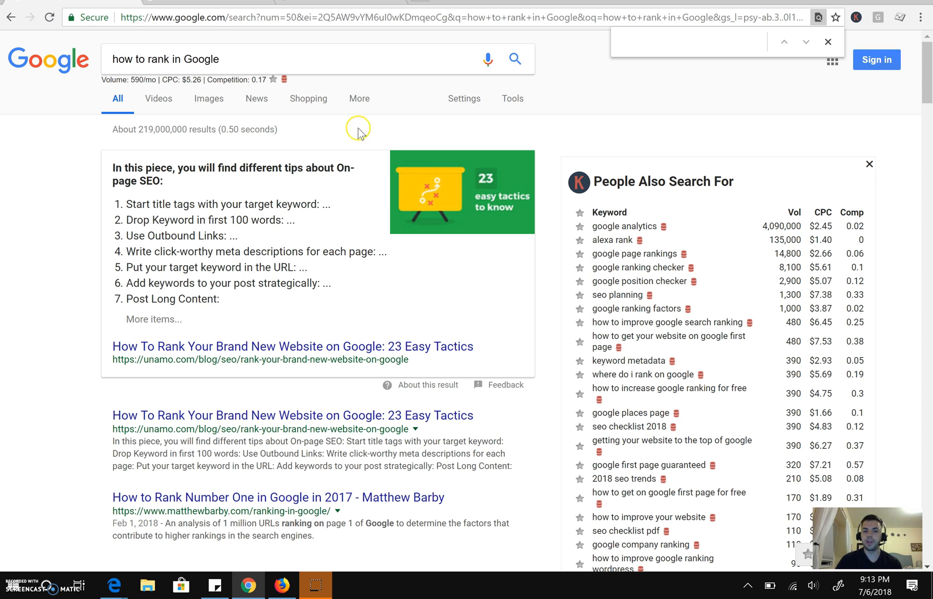
# Show the search filter options for the "how to rank in Google" results and dismiss the find-in-page bar
pyautogui.click(511, 100)
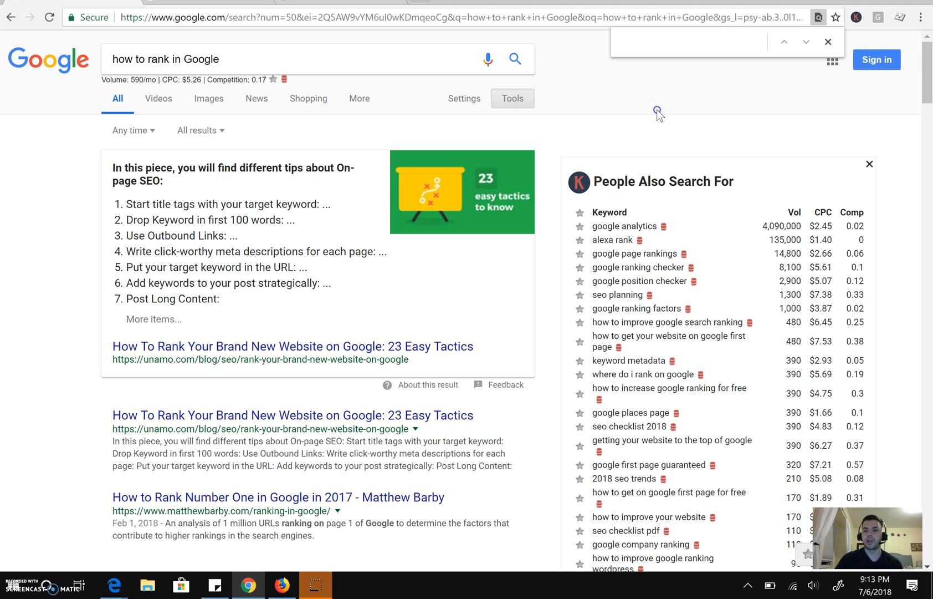
pyautogui.click(828, 42)
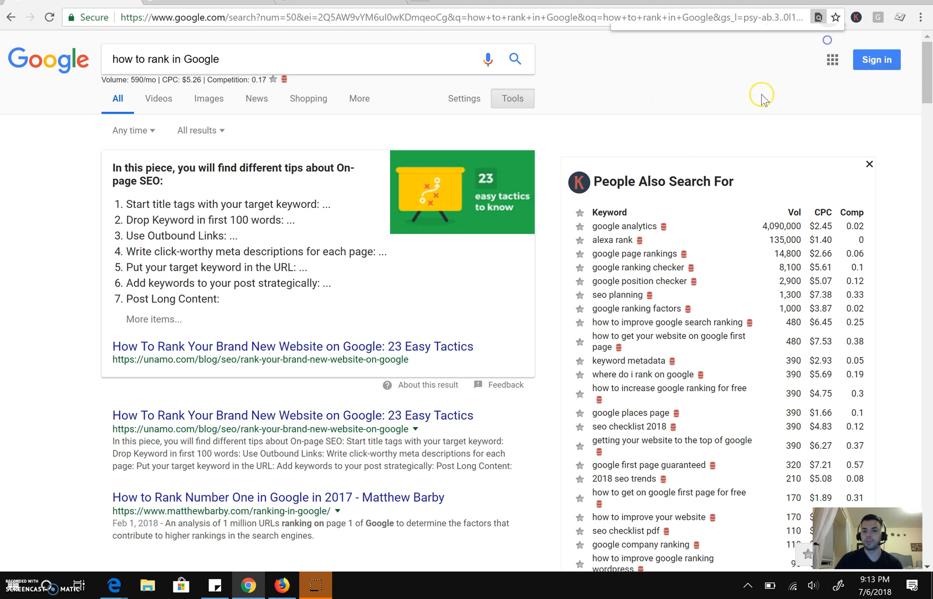
pyautogui.scroll(-1, 687, 133)
pyautogui.scroll(-3, 688, 133)
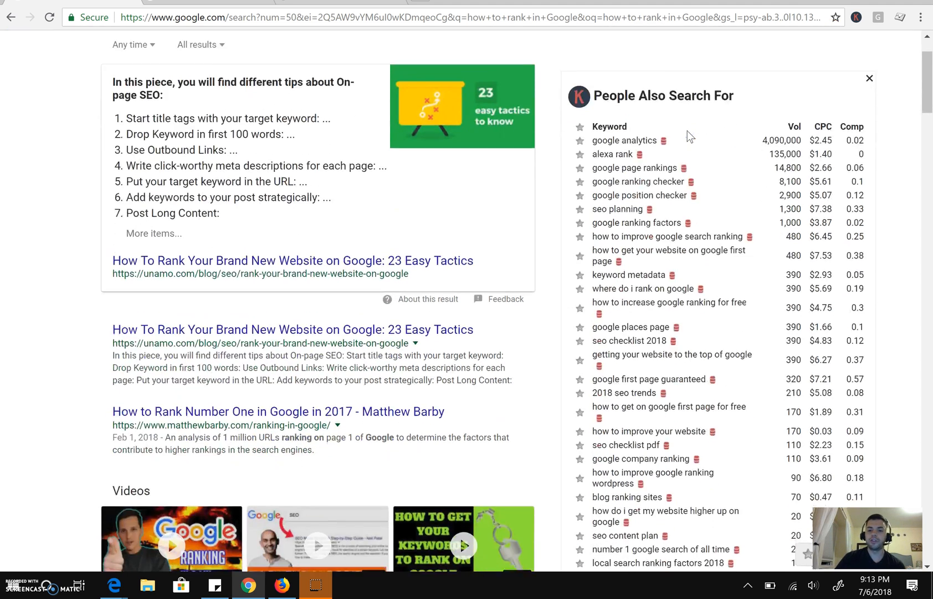
pyautogui.scroll(4, 687, 134)
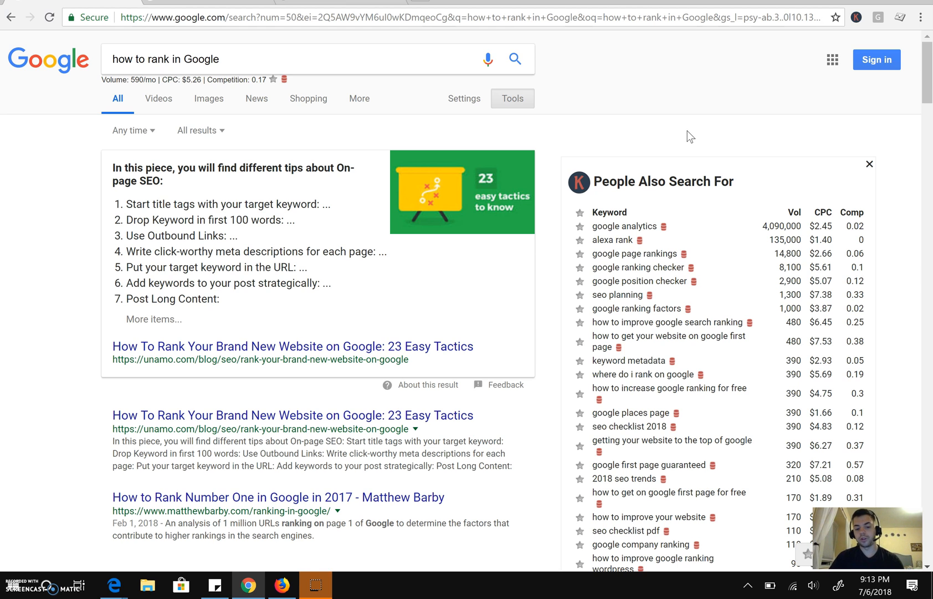
# Pick out the related keyword "how to get on google first page for free" and switch to its search results
pyautogui.scroll(-2, 688, 136)
pyautogui.click(694, 375)
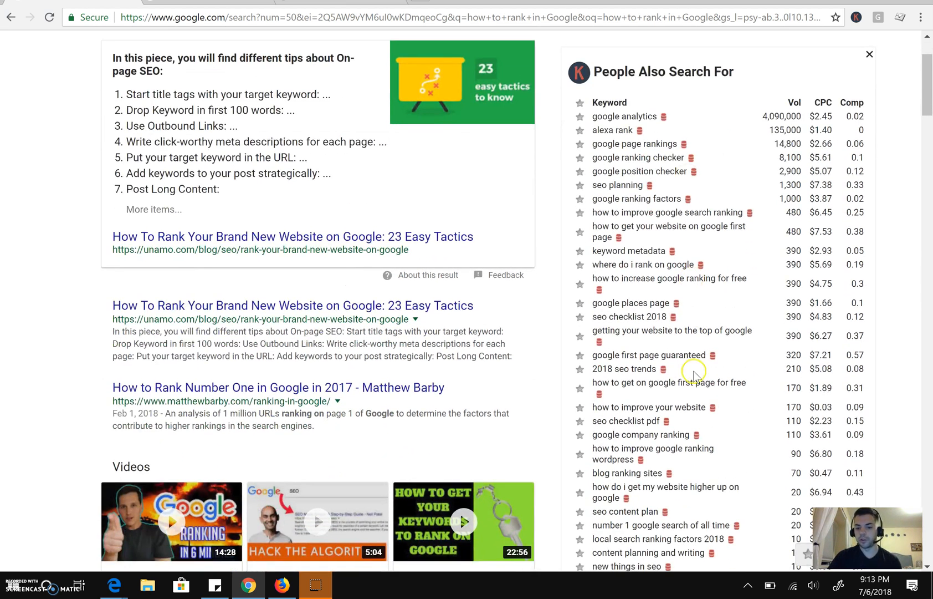
pyautogui.moveTo(592, 383); pyautogui.dragTo(752, 387)
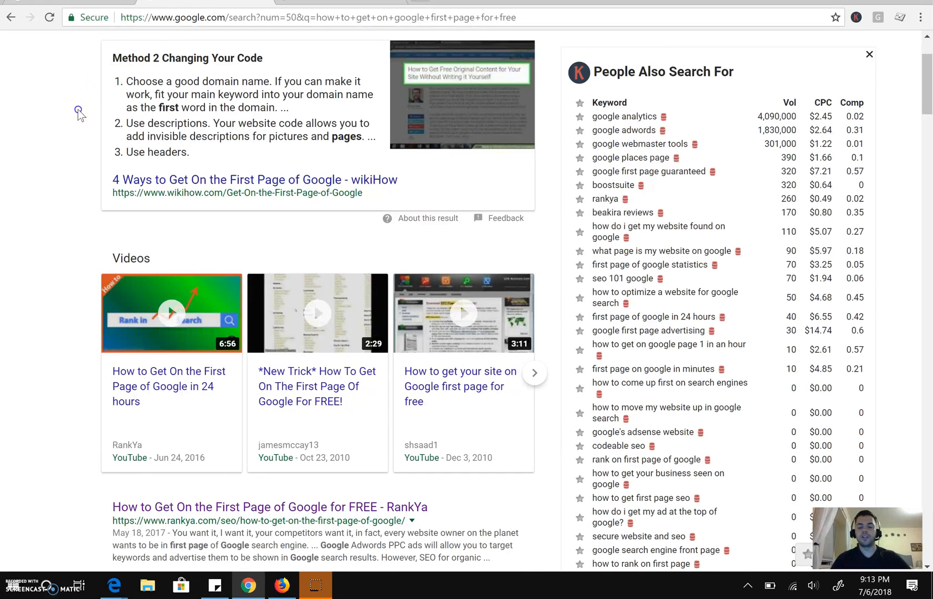
# Examine the pages ranking for "how to get on google first page for free", including the Cristers Media listing
pyautogui.scroll(2, 78, 113)
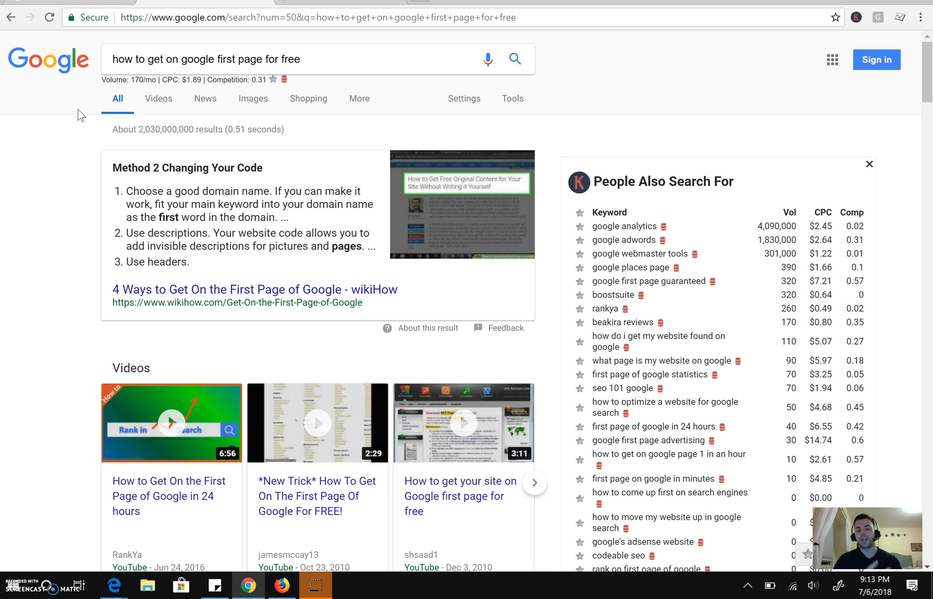
pyautogui.scroll(-3, 77, 115)
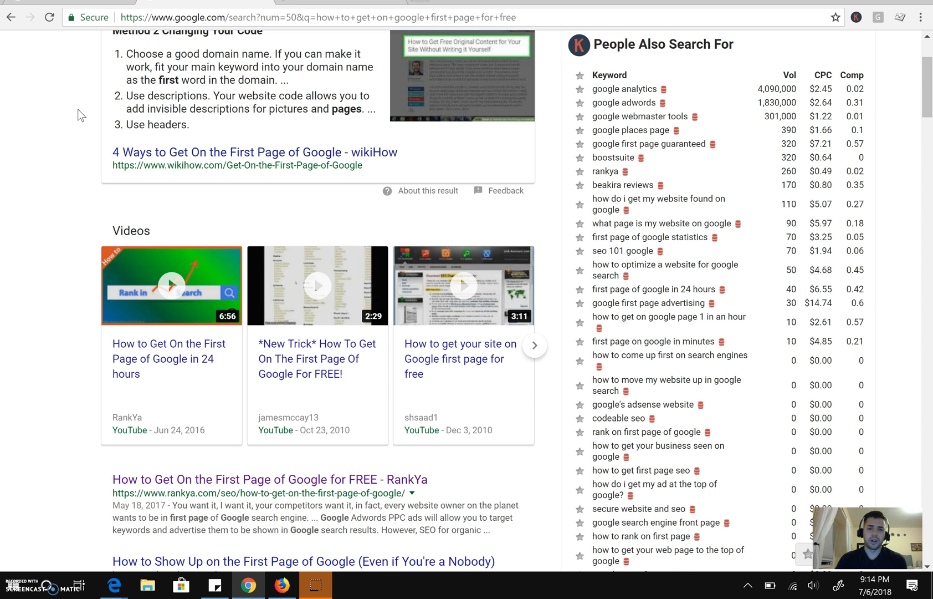
pyautogui.scroll(-4, 79, 111)
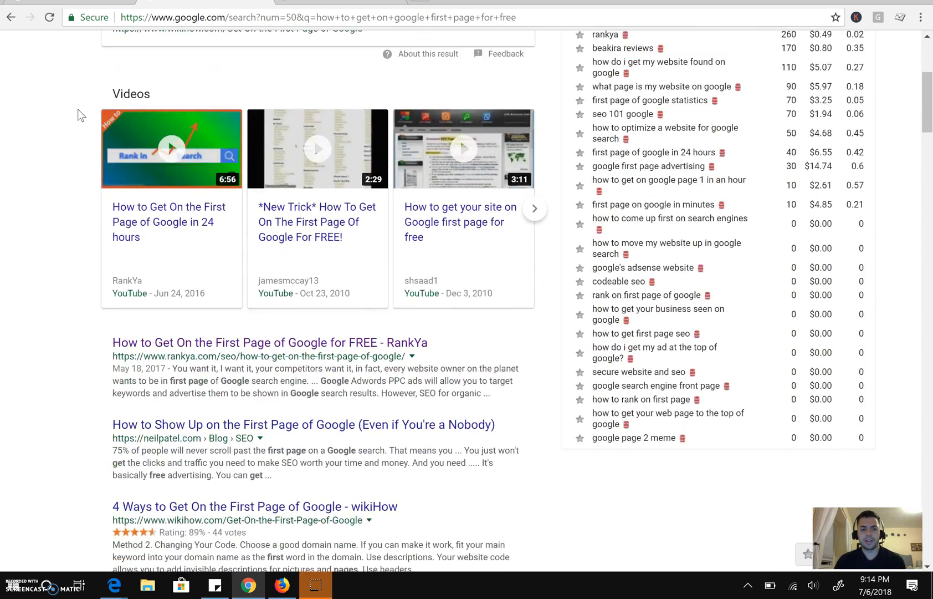
pyautogui.scroll(-2, 77, 109)
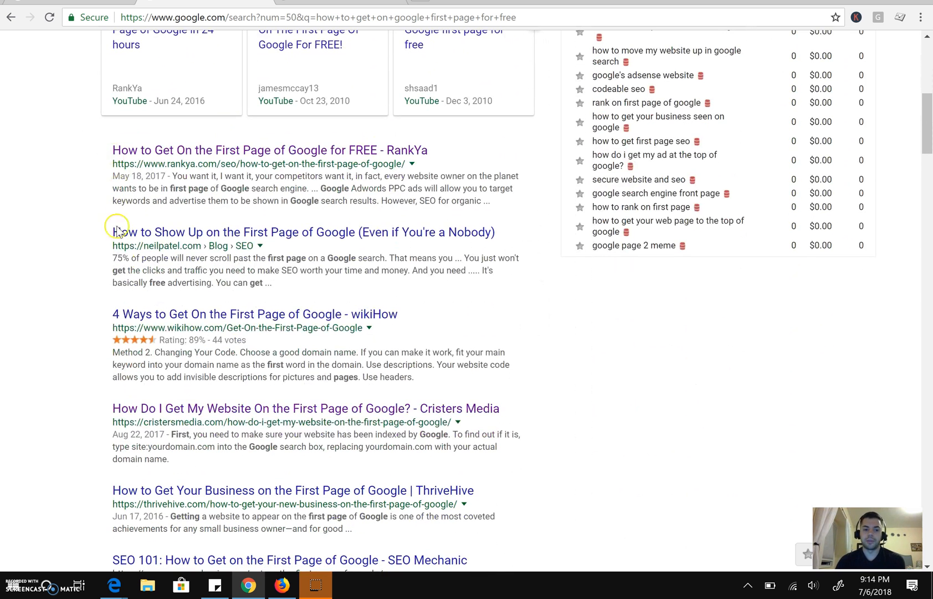
pyautogui.click(73, 335)
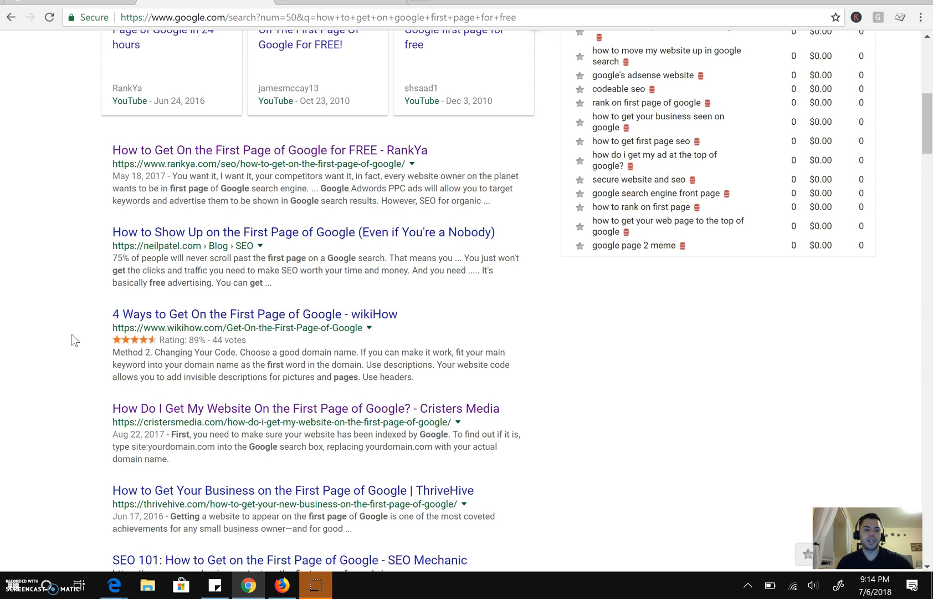
pyautogui.scroll(-1, 75, 339)
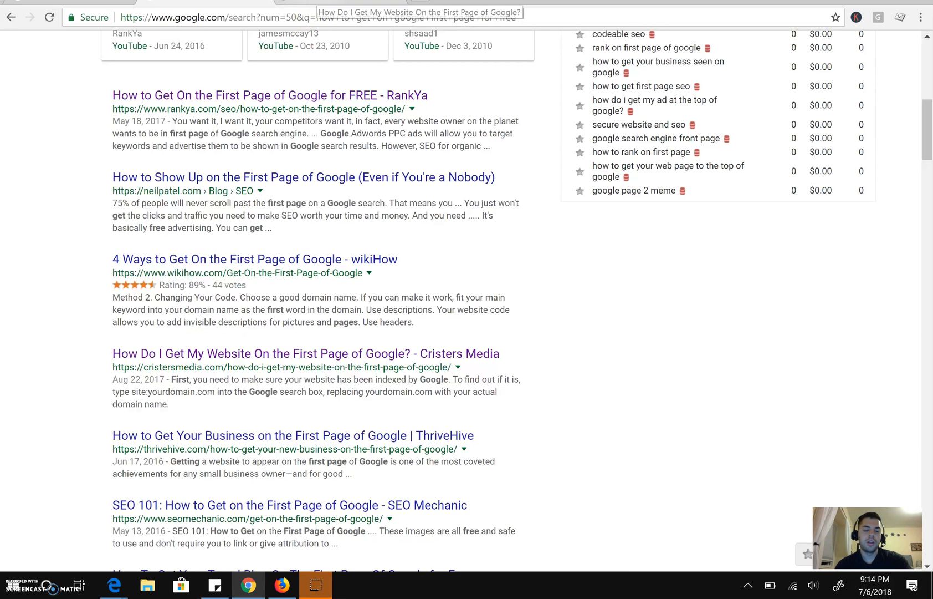
# Switch to the Cristers Media article on getting a website on Google's first page and read through its paid ads and organic ranking sections
pyautogui.click(327, 3)
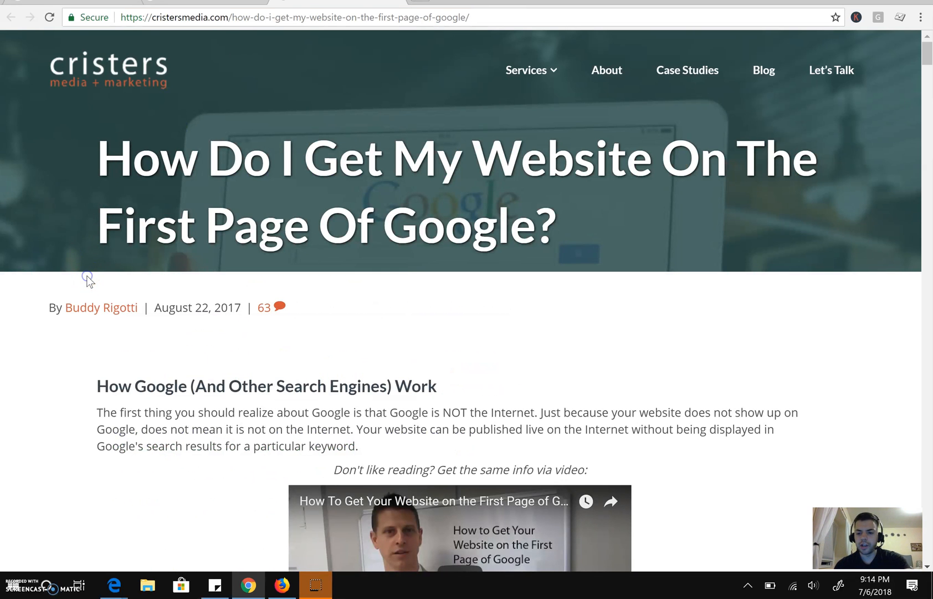
pyautogui.scroll(-2, 88, 279)
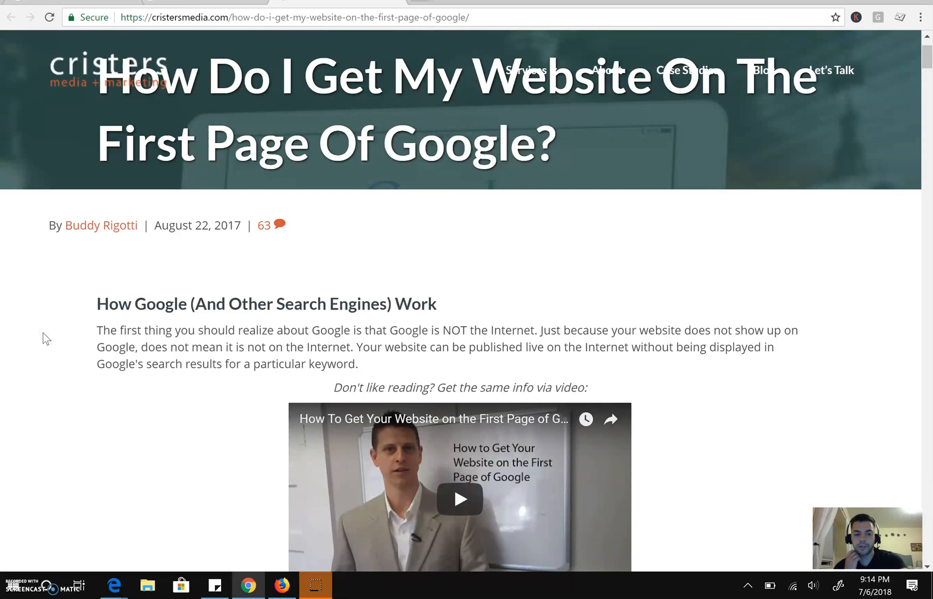
pyautogui.scroll(-3, 43, 334)
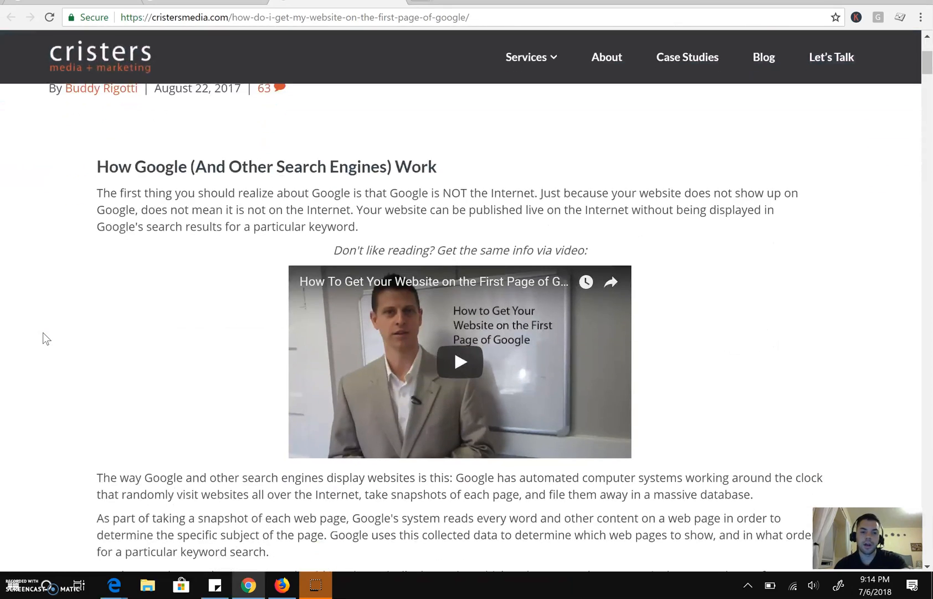
pyautogui.scroll(-3, 44, 338)
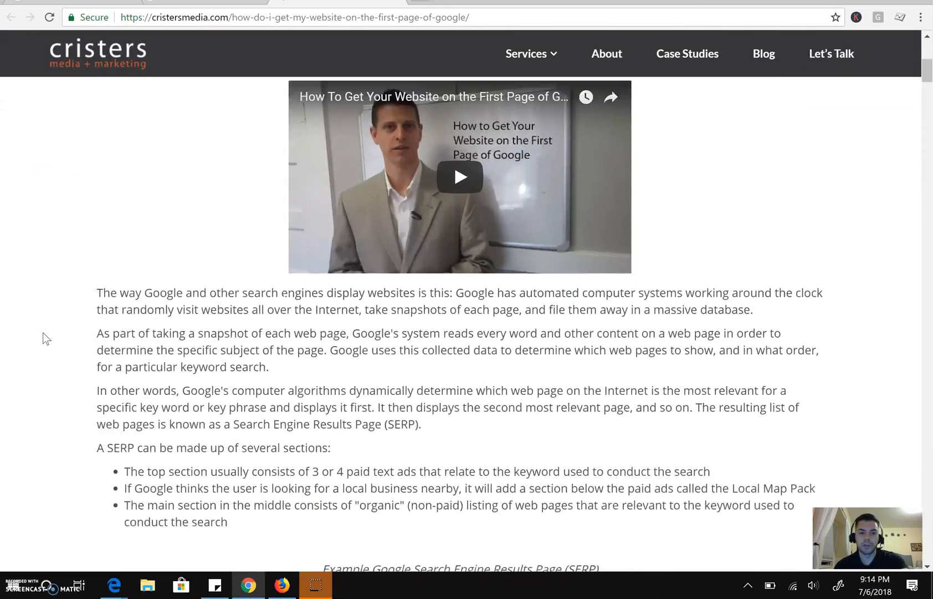
pyautogui.scroll(-6, 44, 335)
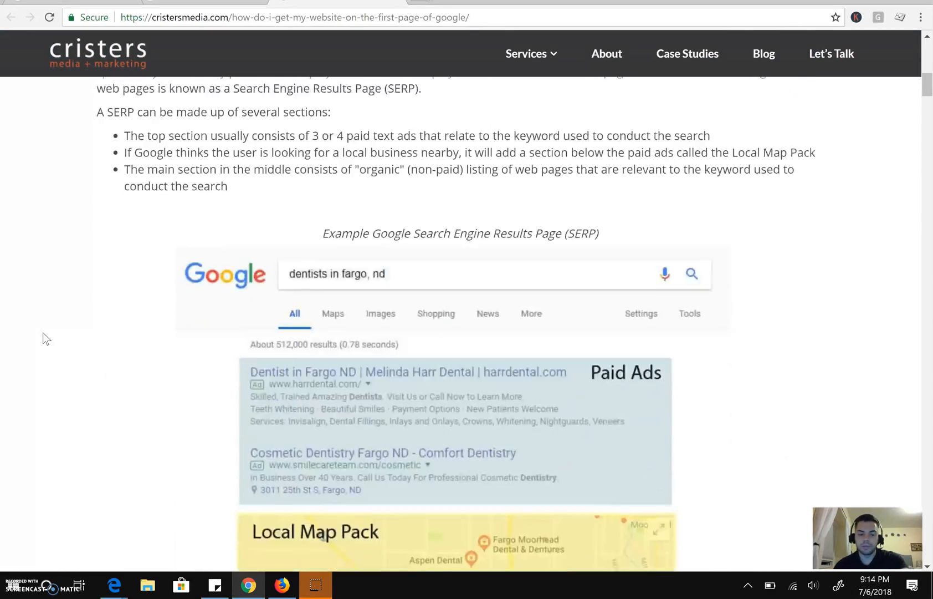
pyautogui.scroll(-5, 44, 337)
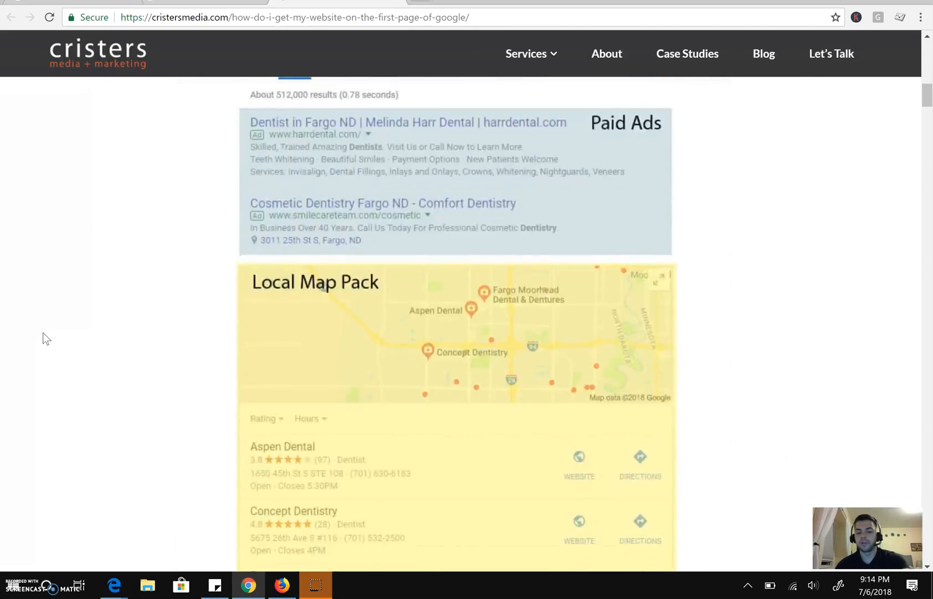
pyautogui.scroll(-15, 45, 338)
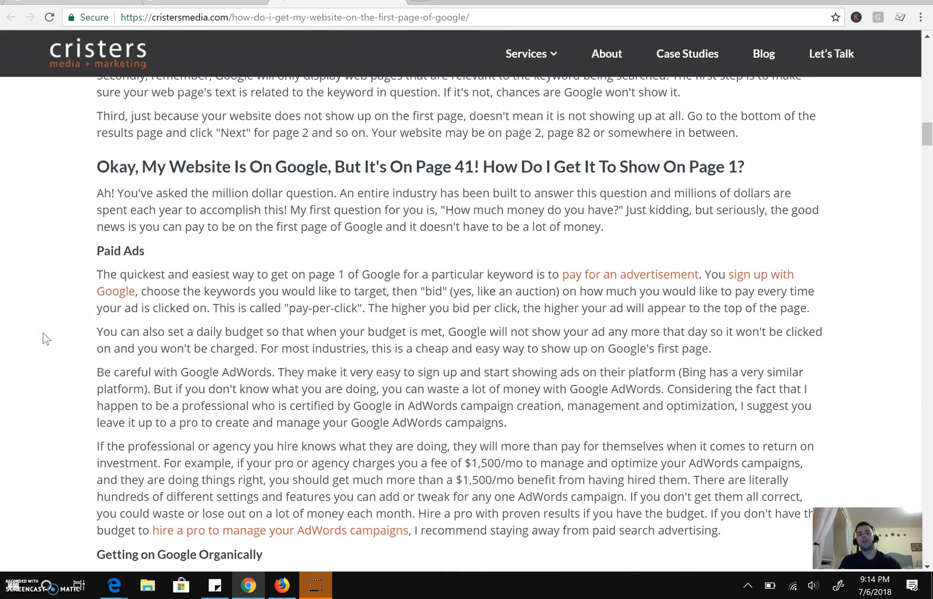
pyautogui.scroll(-1, 45, 338)
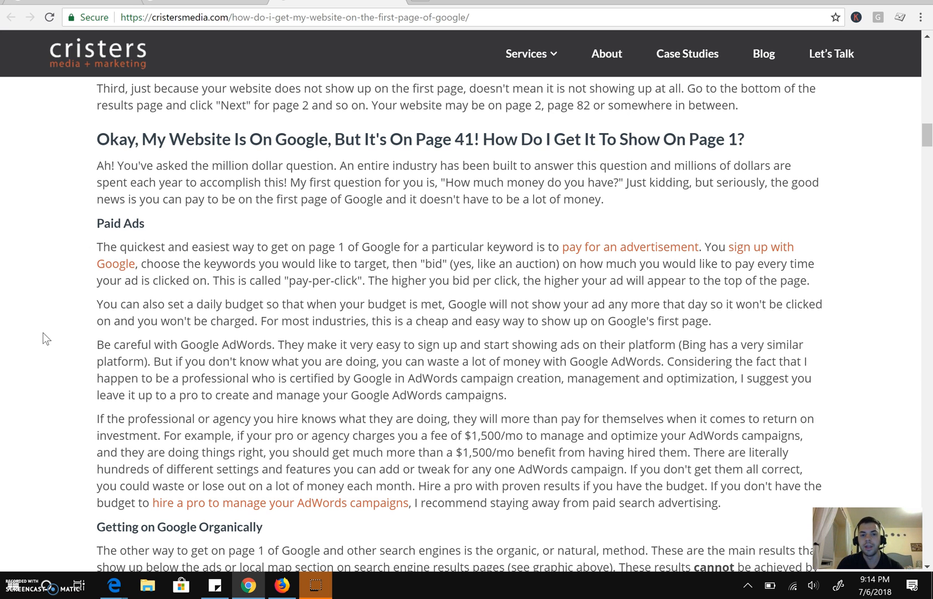
pyautogui.click(52, 282)
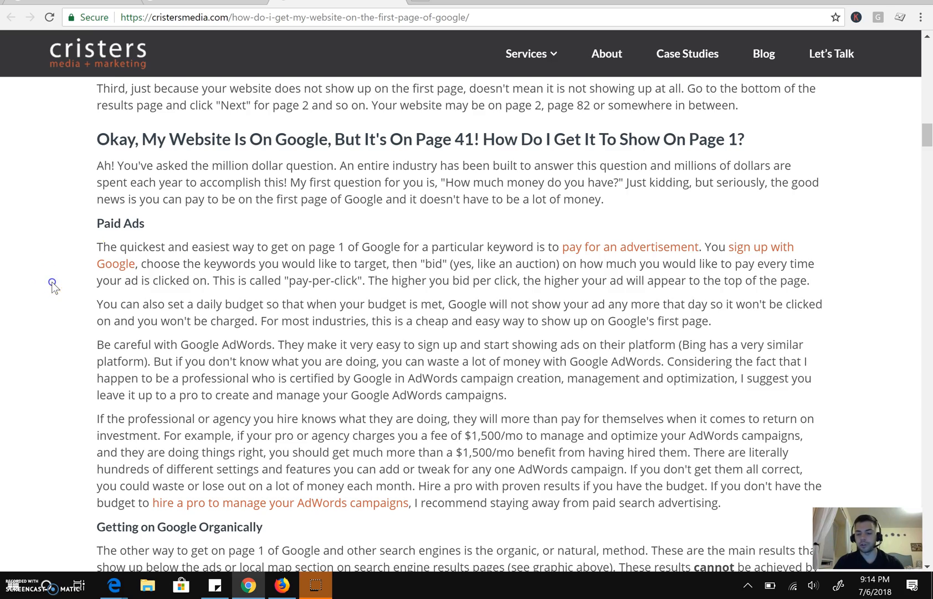
pyautogui.scroll(-3, 52, 282)
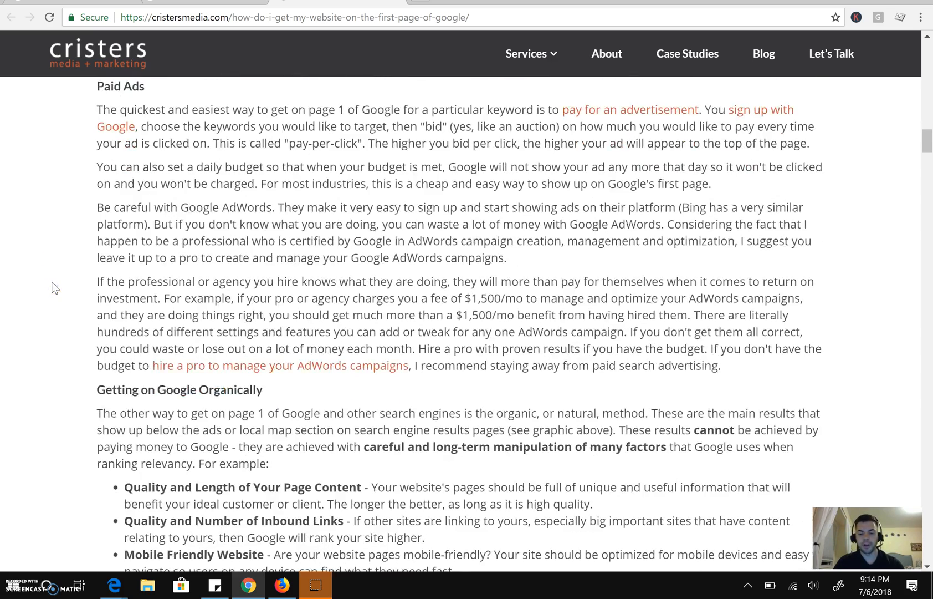
pyautogui.scroll(-3, 52, 286)
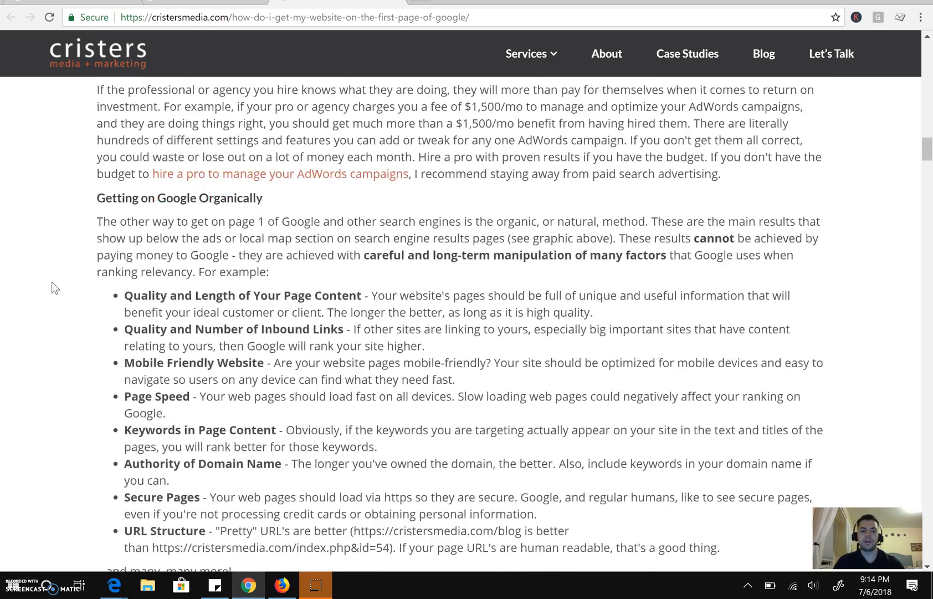
pyautogui.scroll(-1, 51, 287)
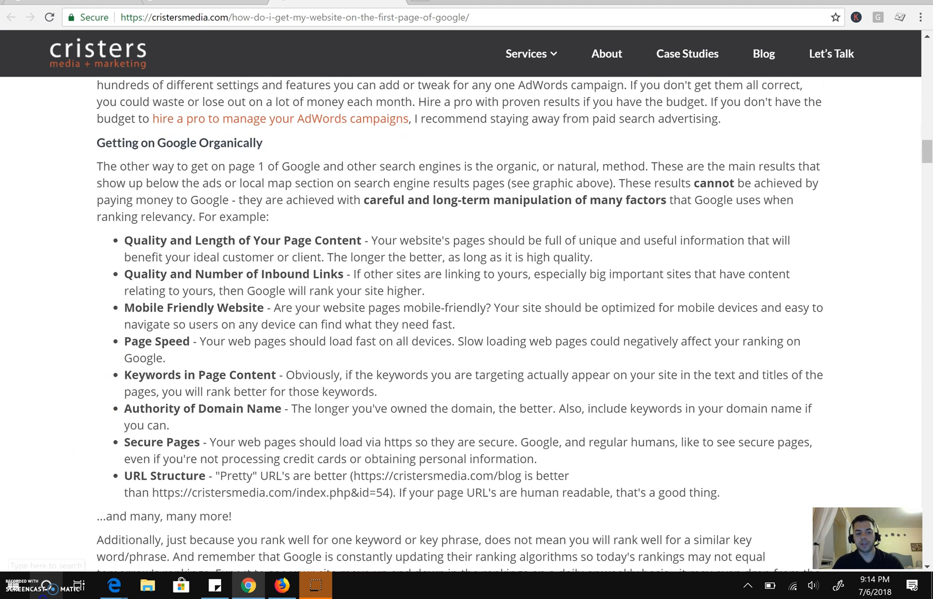
# Search the web for "semrush" from Windows and open the SEMrush site in Edge
pyautogui.click(46, 584)
pyautogui.write('semrush')
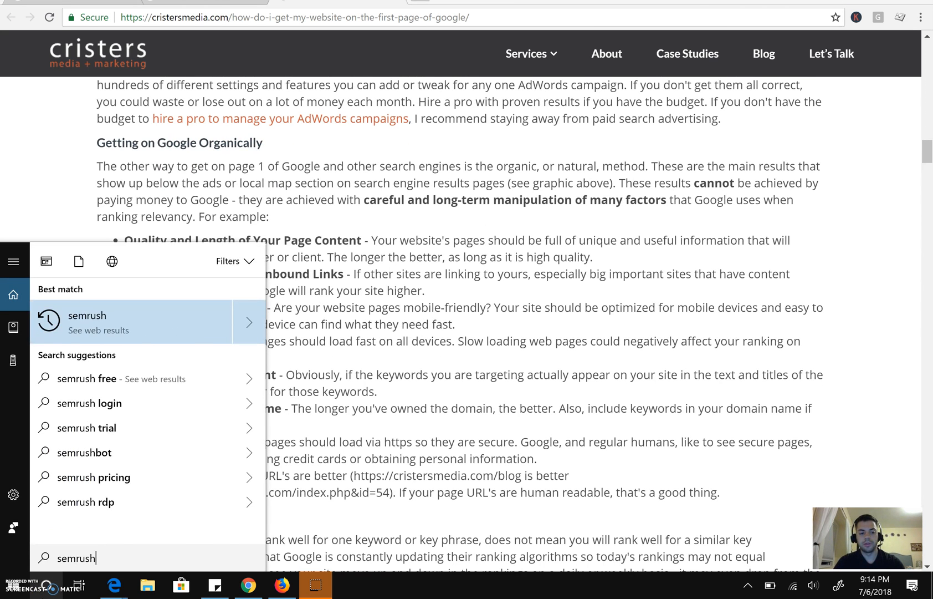
pyautogui.press('Return')
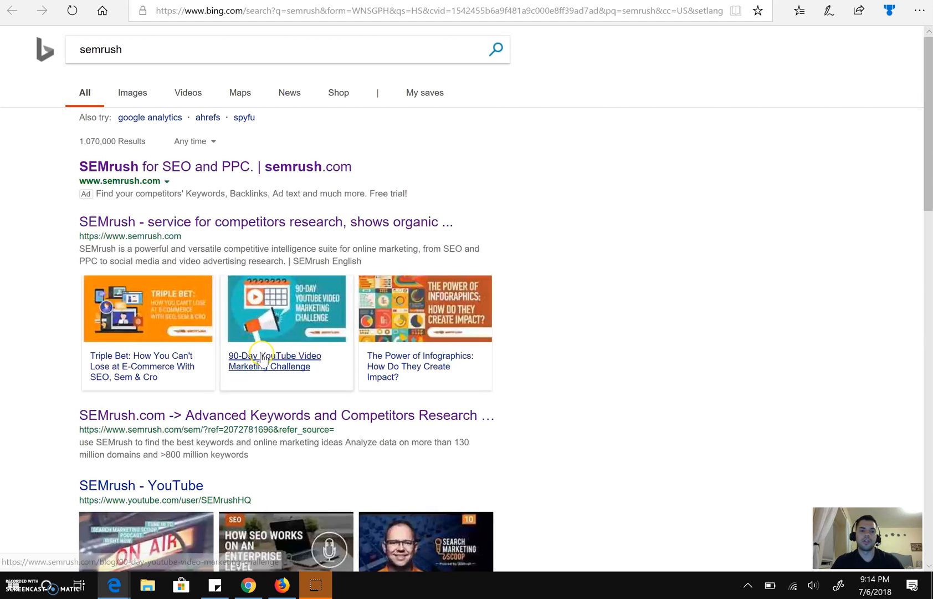
pyautogui.click(262, 222)
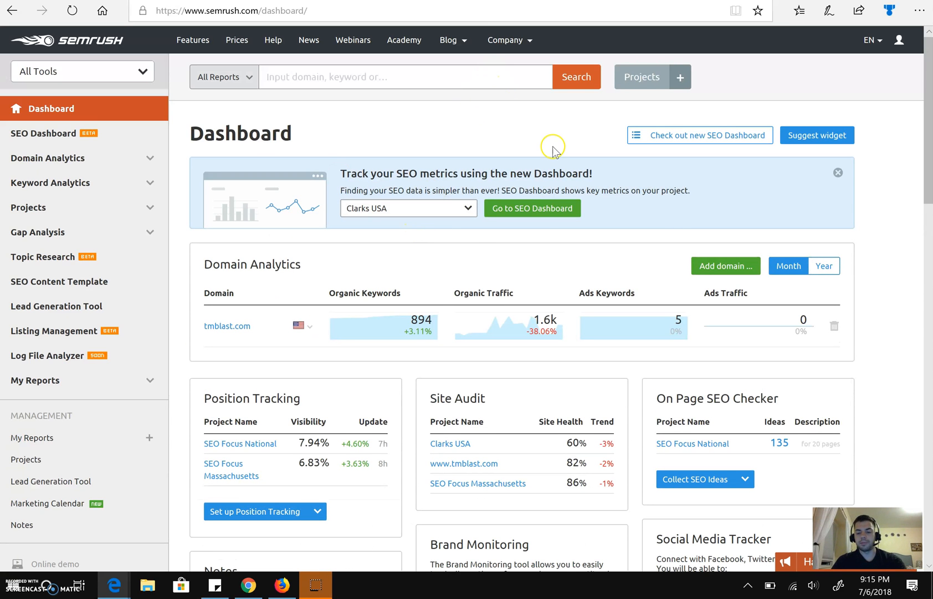
# Switch back to Chrome and copy the Cristers Media article's full URL
pyautogui.click(249, 585)
pyautogui.click(381, 17)
pyautogui.hotkey('ctrl', 'c')
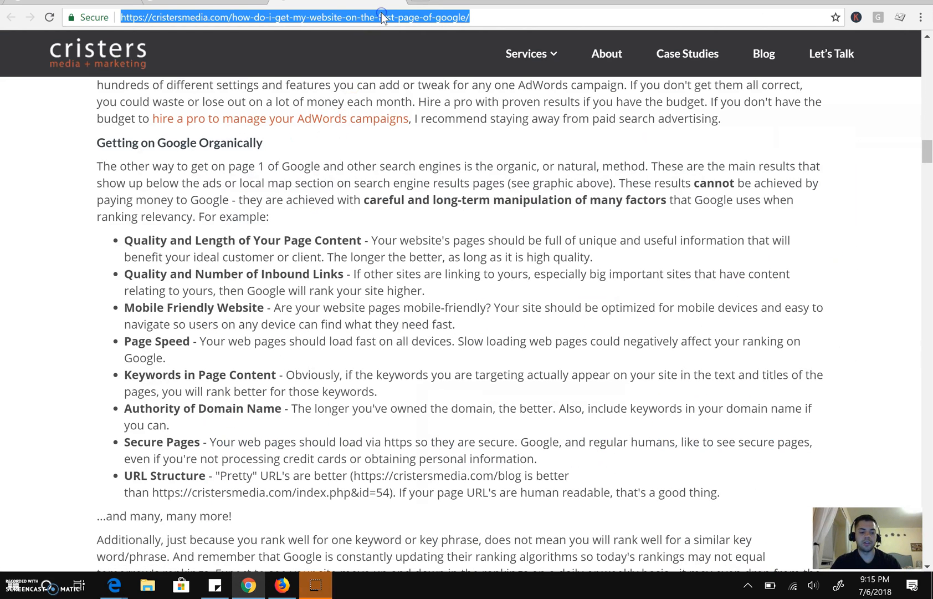
# Return to SEMrush in Edge and run an Organic Research search on the copied article URL
pyautogui.click(114, 585)
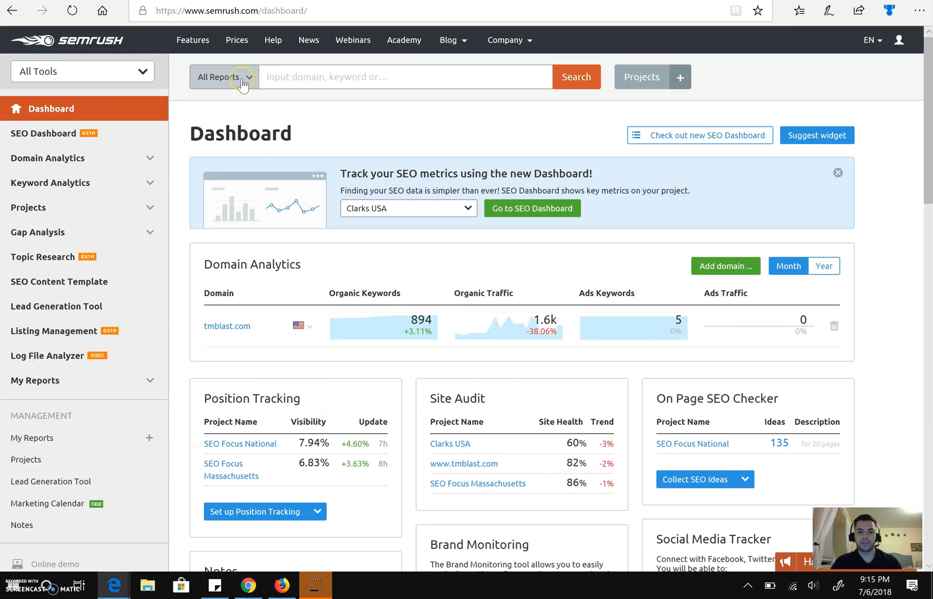
pyautogui.click(242, 82)
pyautogui.click(236, 150)
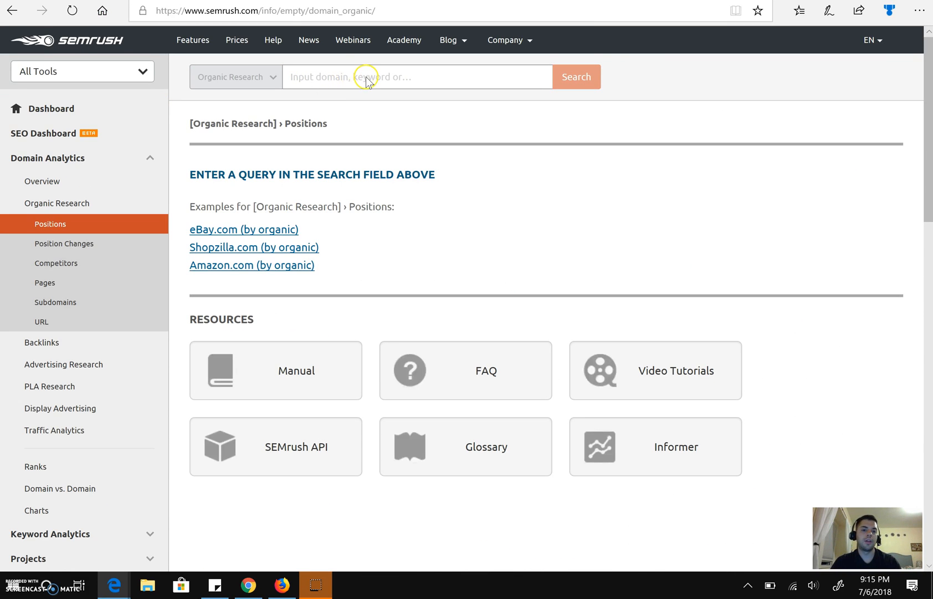
pyautogui.click(373, 78)
pyautogui.hotkey('ctrl', 'v')
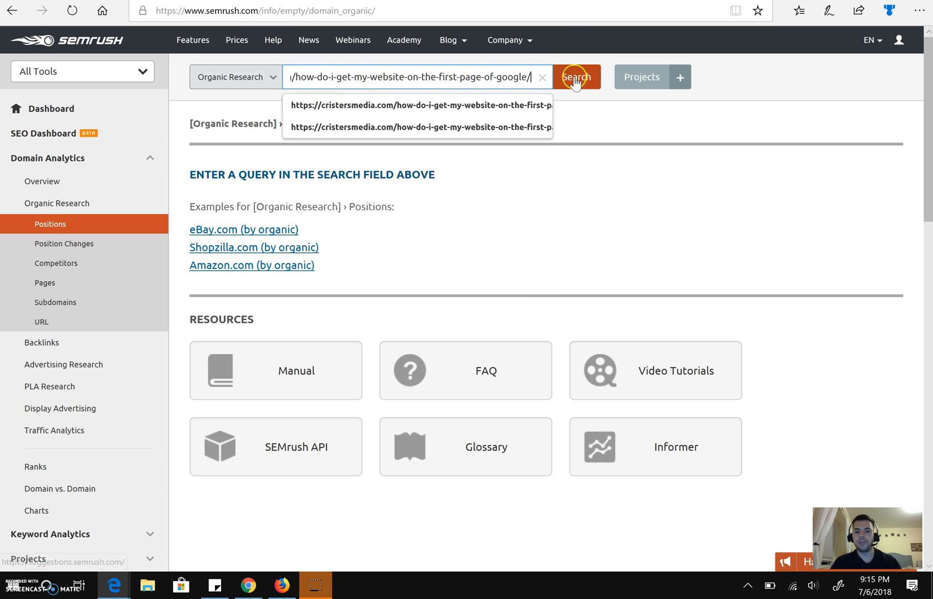
pyautogui.click(574, 88)
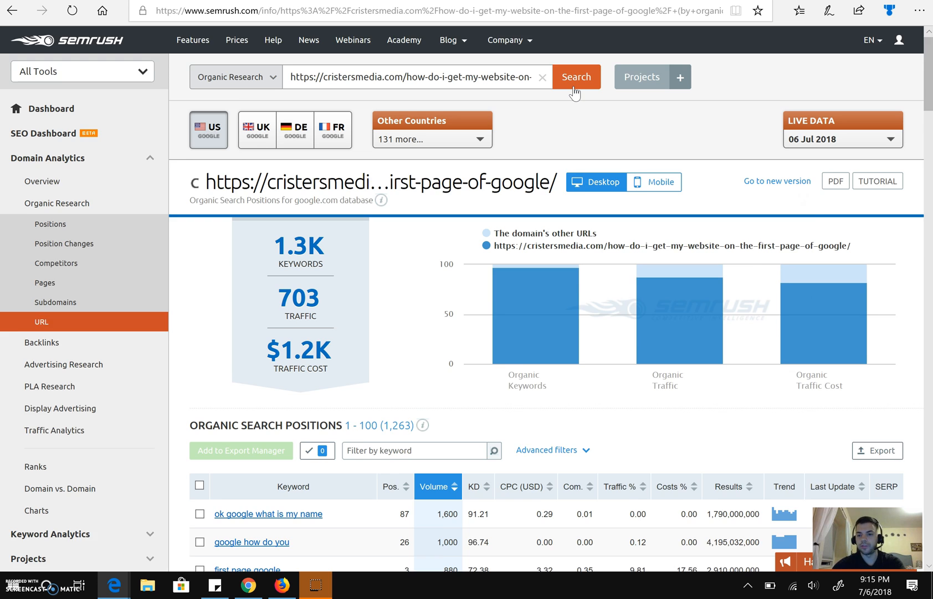
# Review the article's organic search positions, checking the keywords with their position, volume and difficulty
pyautogui.scroll(-1, 574, 94)
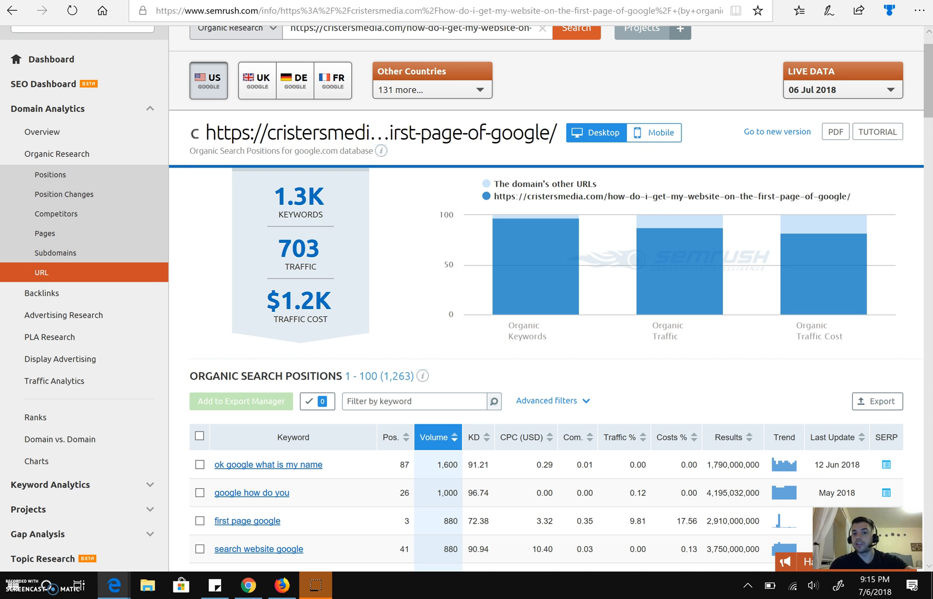
pyautogui.scroll(-3, 467, 298)
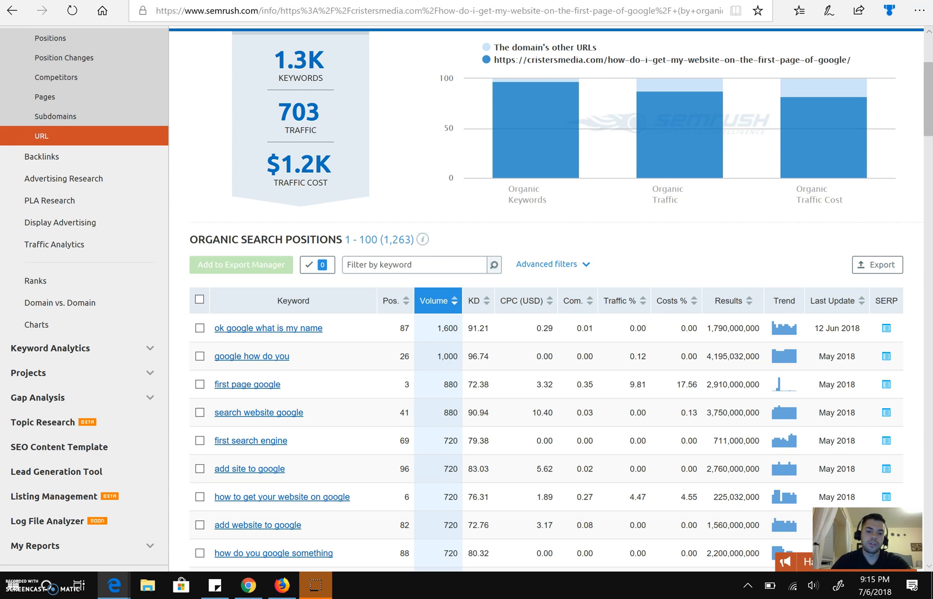
pyautogui.scroll(-2, 473, 194)
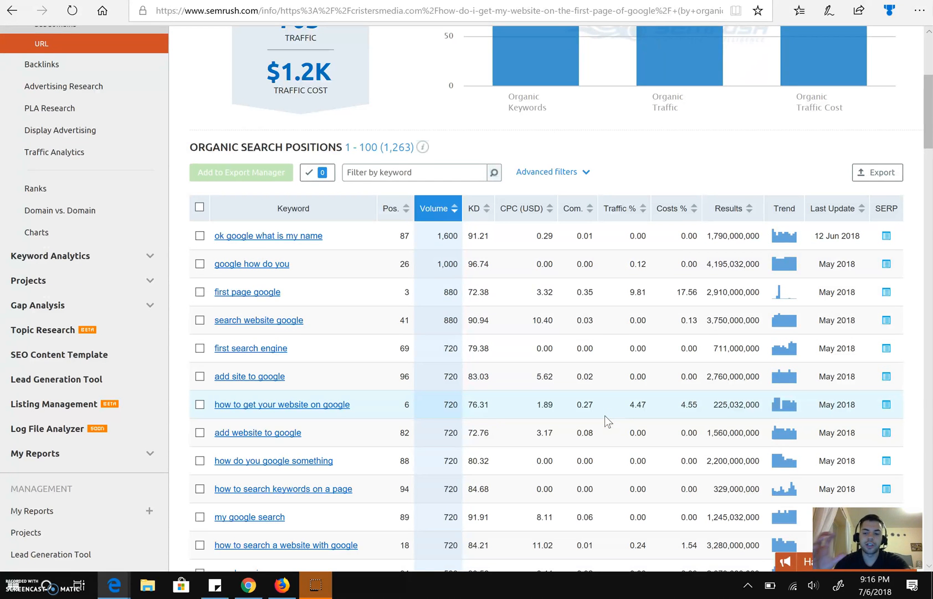
# Export all of the article's organic search positions in Excel format
pyautogui.scroll(2, 605, 416)
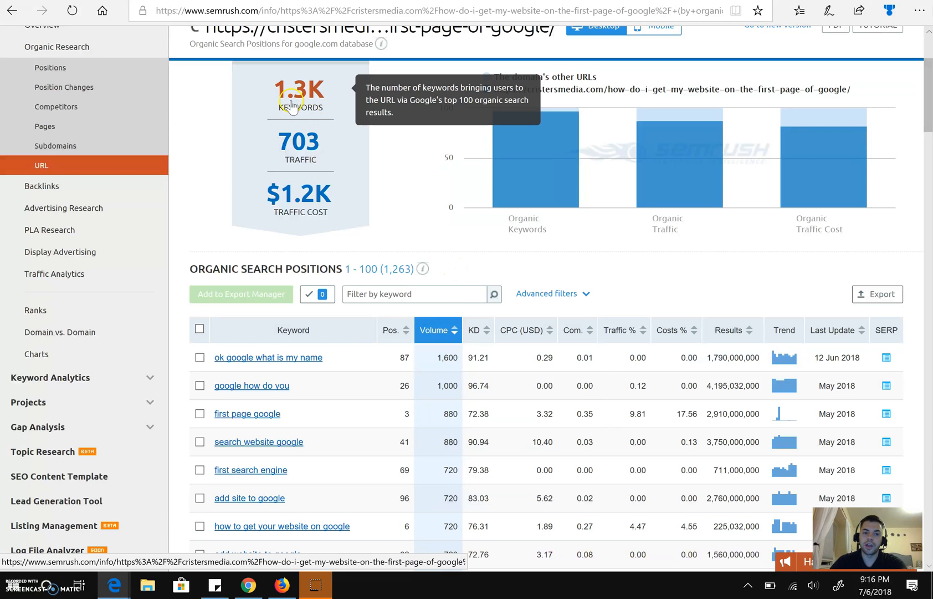
pyautogui.moveTo(308, 146)
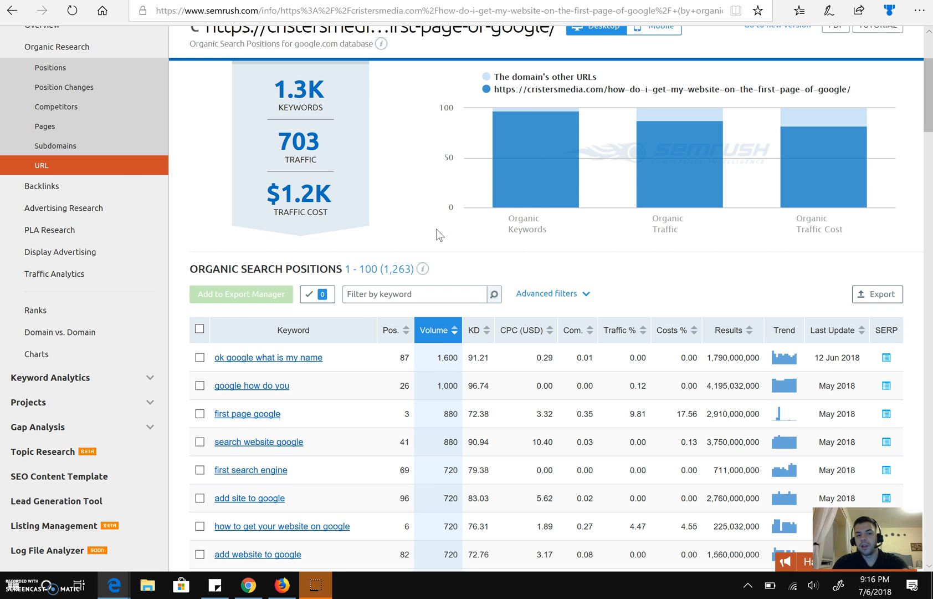
pyautogui.scroll(-5, 438, 234)
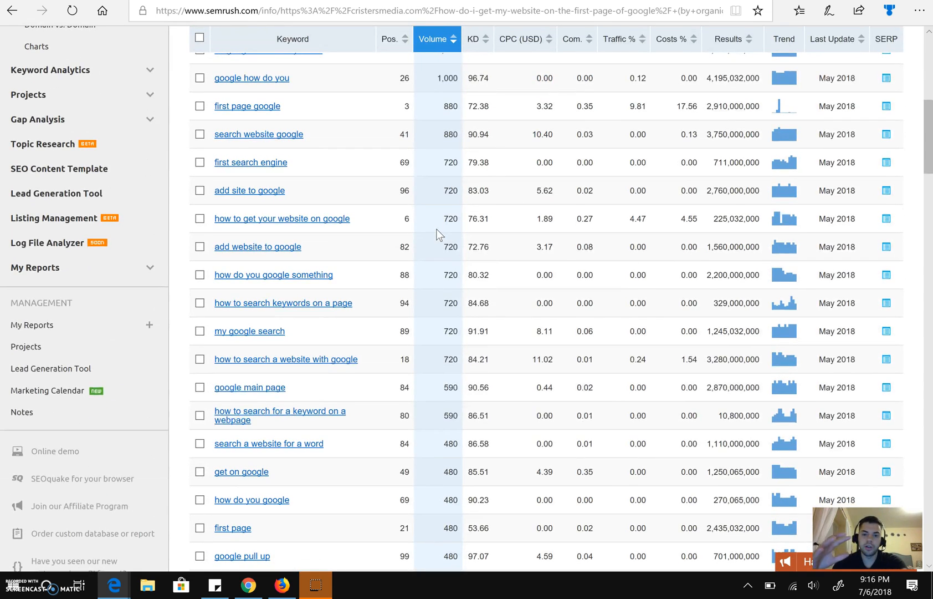
pyautogui.scroll(6, 438, 235)
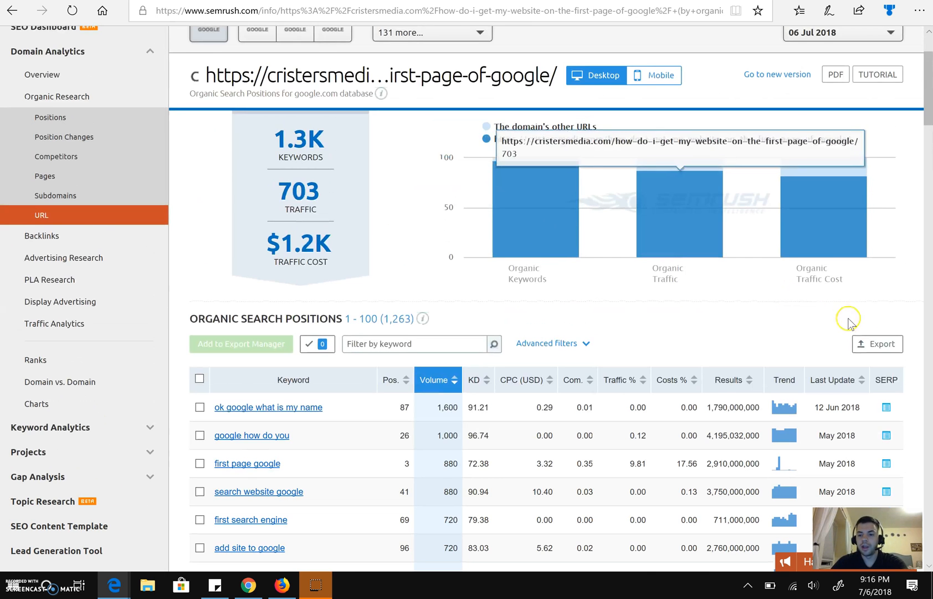
pyautogui.click(877, 346)
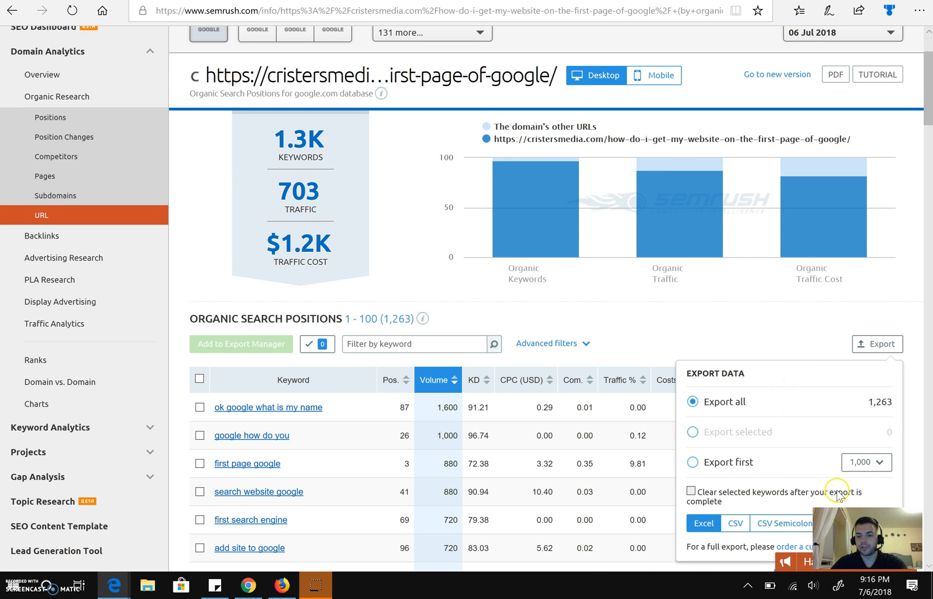
pyautogui.click(873, 525)
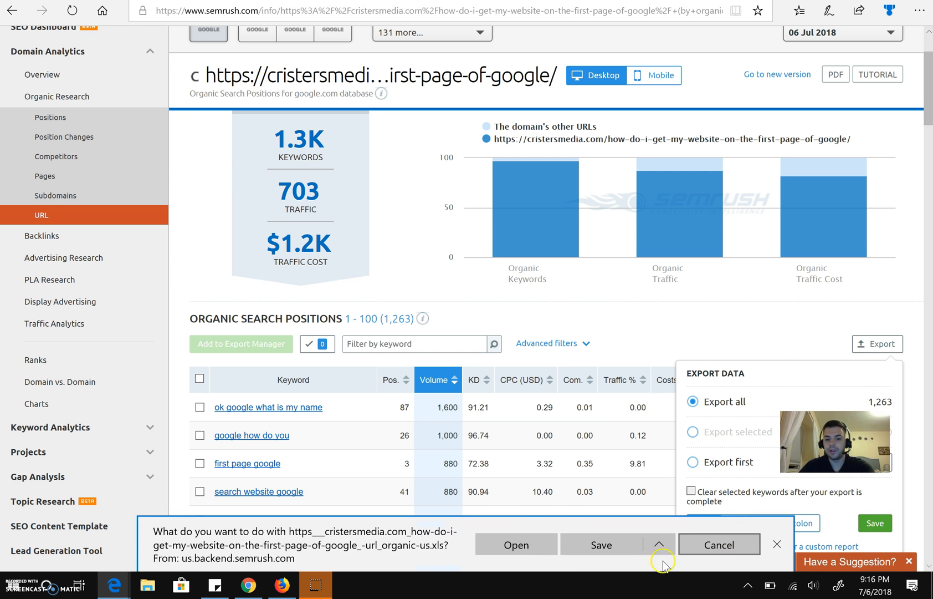
# Open the exported keyword file in Excel, accept the format mismatch and enable editing
pyautogui.click(539, 546)
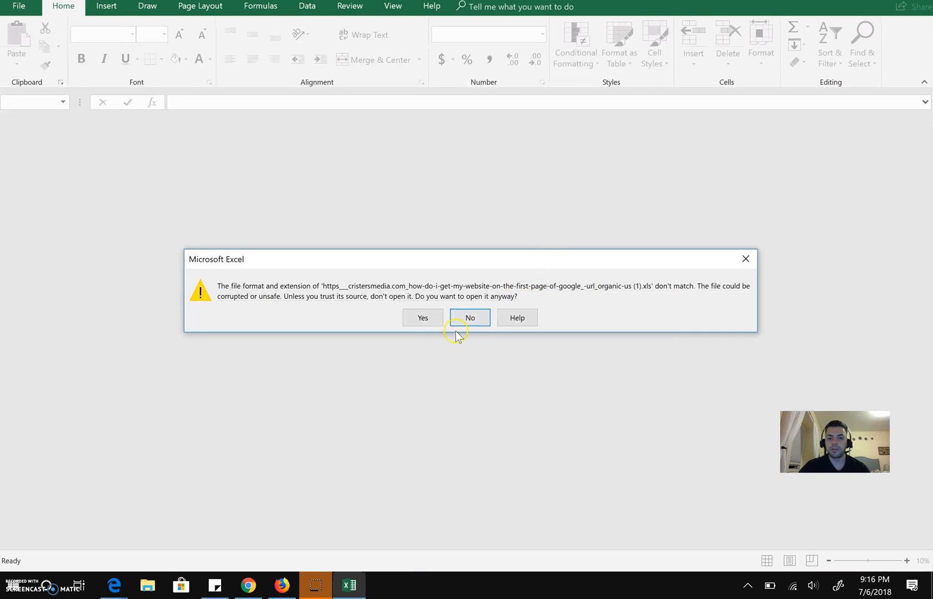
pyautogui.click(425, 320)
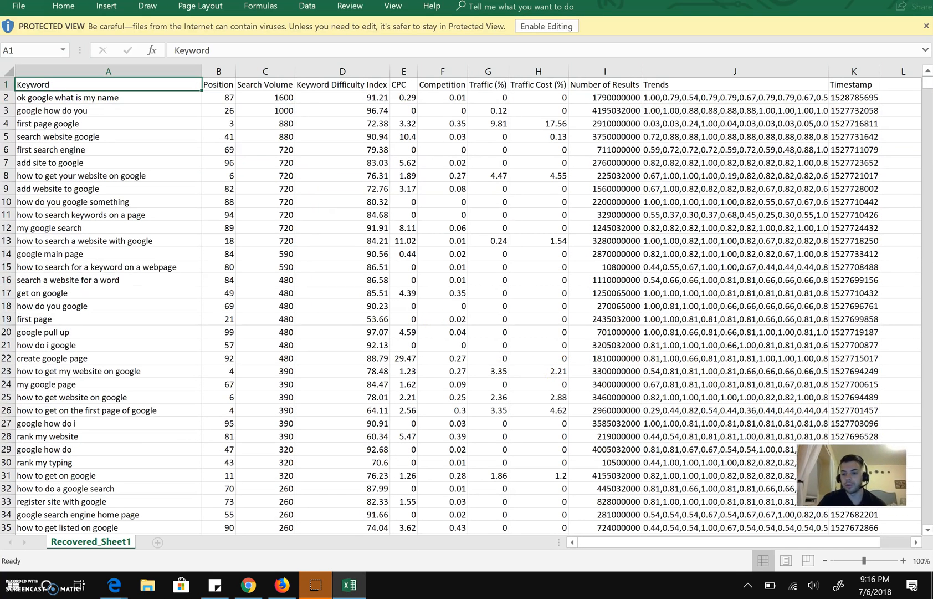
pyautogui.click(558, 27)
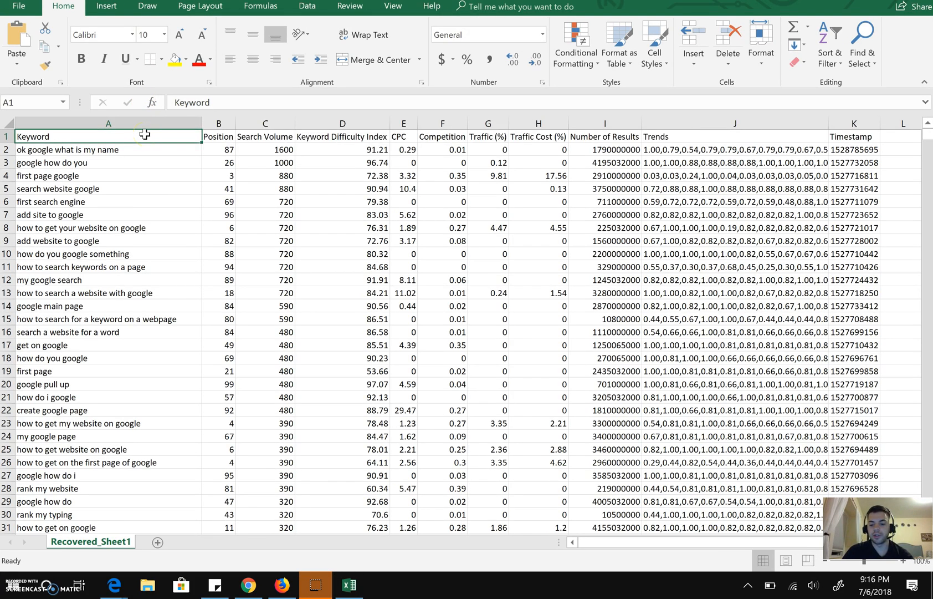
# Add filters to the header row and delete the columns from Traffic Cost (%) through Timestamp
pyautogui.hotkey('ctrl', 'shift', 'Right')
pyautogui.hotkey('ctrl', 'shift', 'l')
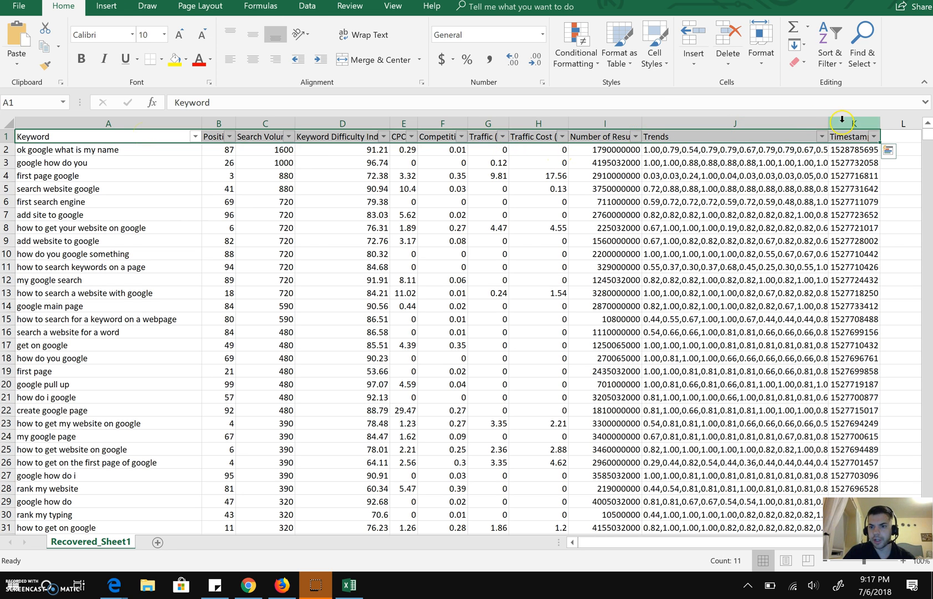
pyautogui.moveTo(842, 120); pyautogui.dragTo(536, 124)
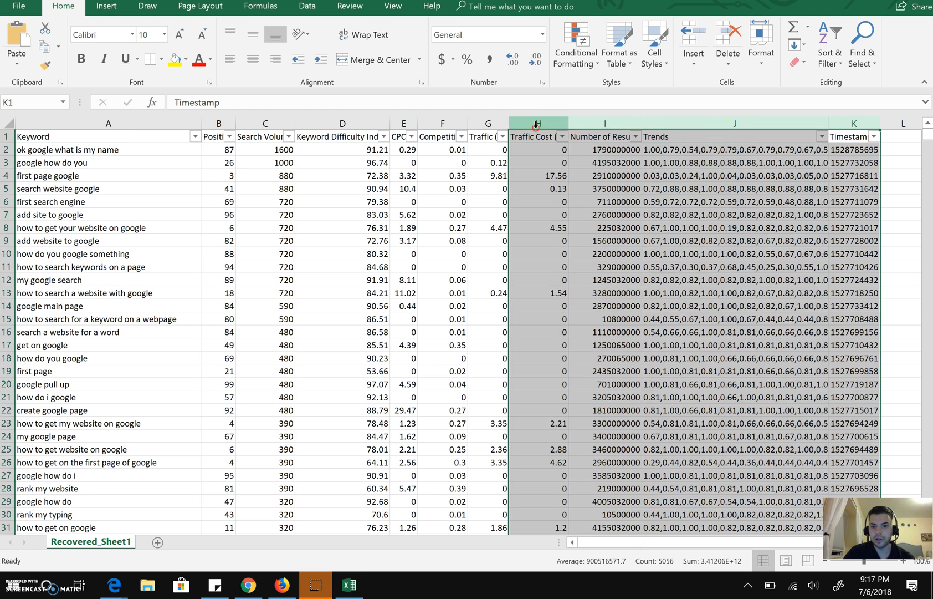
pyautogui.rightClick(536, 124)
pyautogui.click(578, 238)
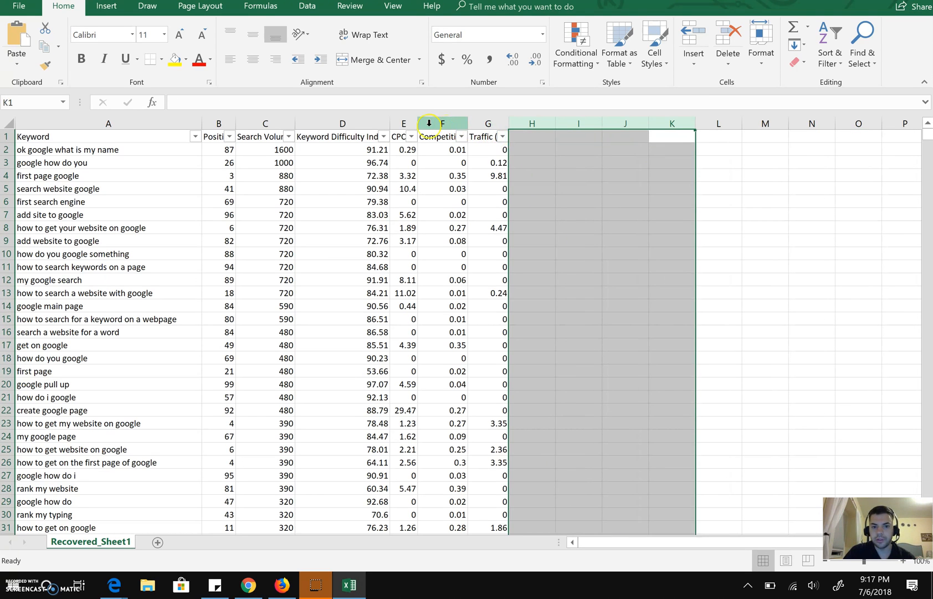
# Delete the CPC and Keyword Difficulty Index columns
pyautogui.click(403, 123)
pyautogui.rightClick(402, 122)
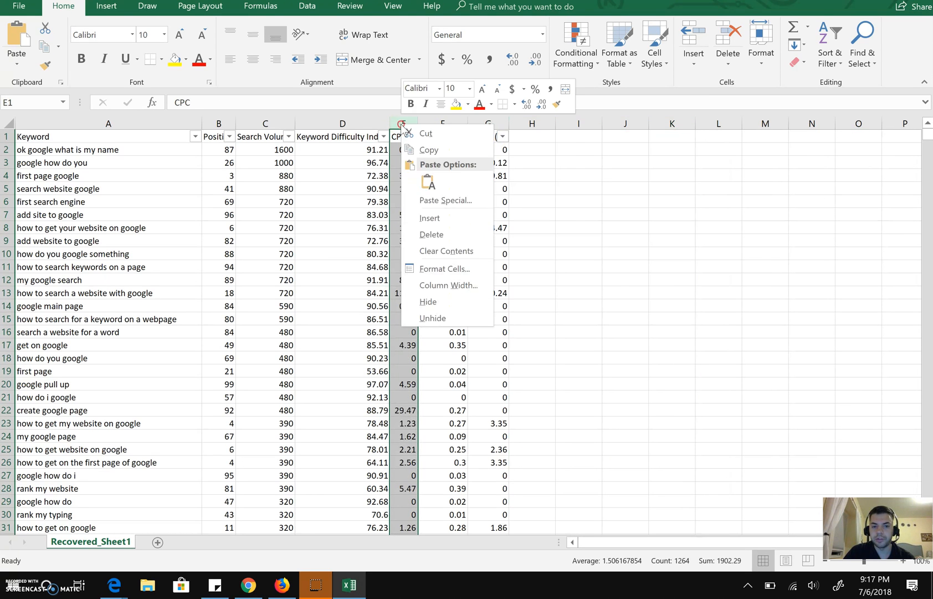
pyautogui.click(433, 233)
pyautogui.doubleClick(390, 123)
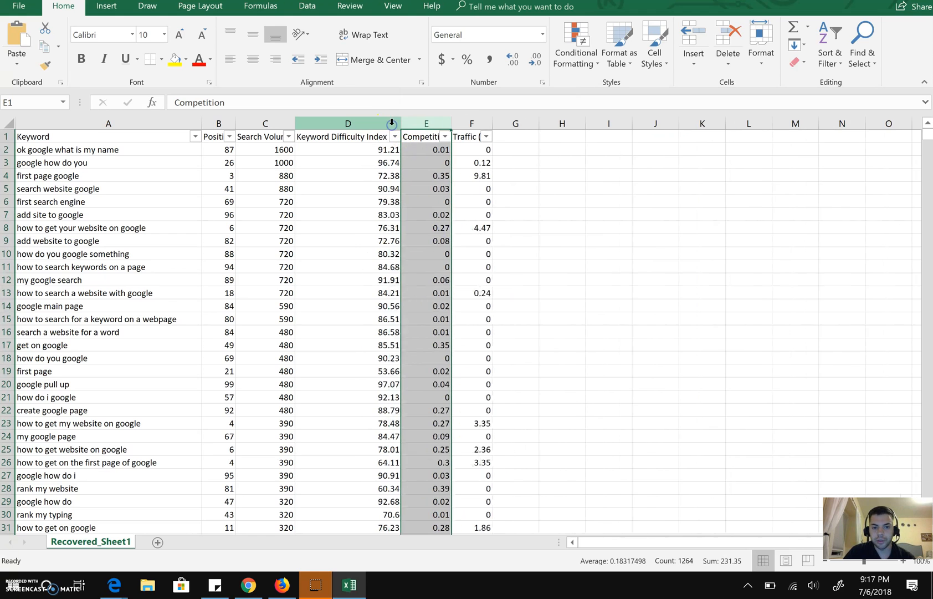
pyautogui.click(353, 123)
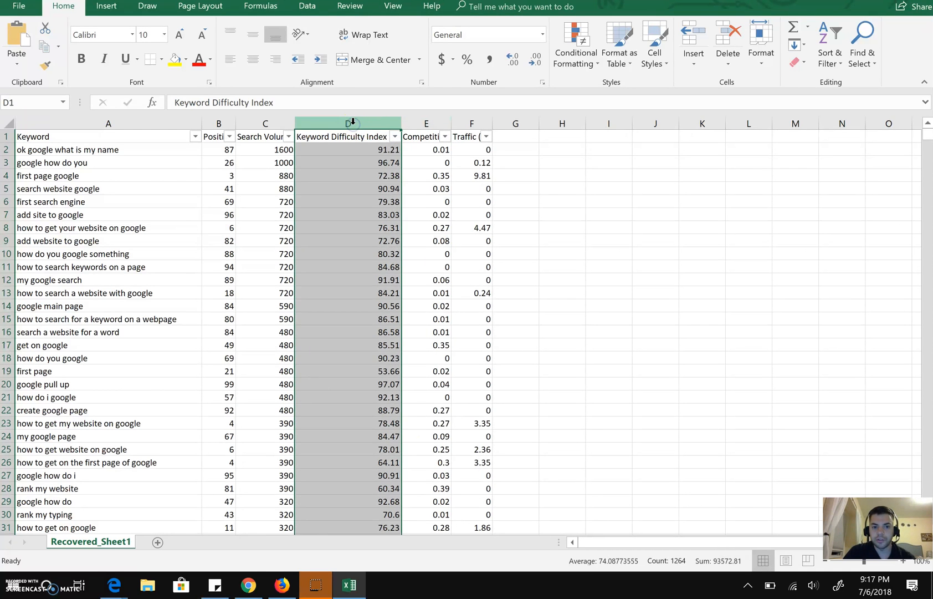
pyautogui.rightClick(353, 123)
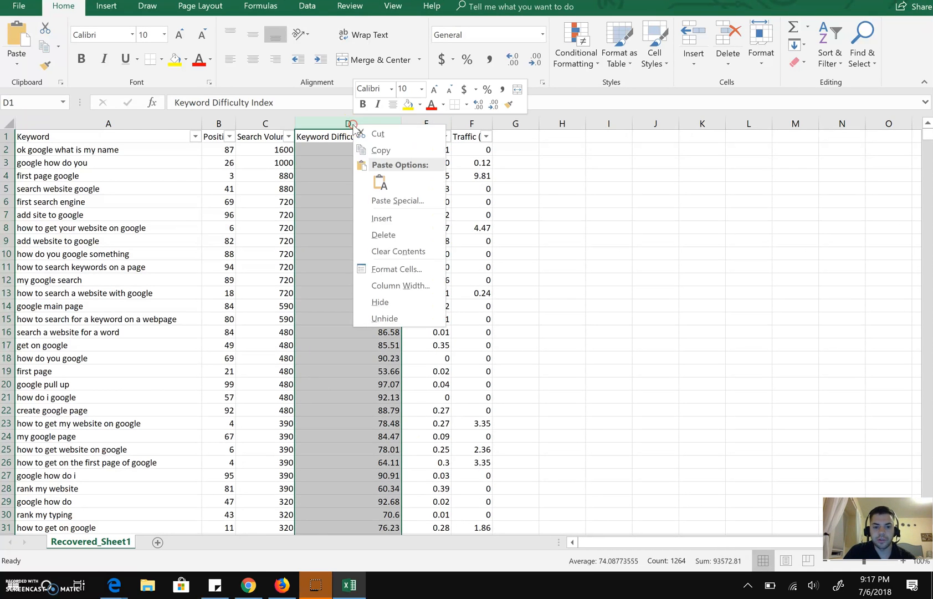
pyautogui.click(408, 236)
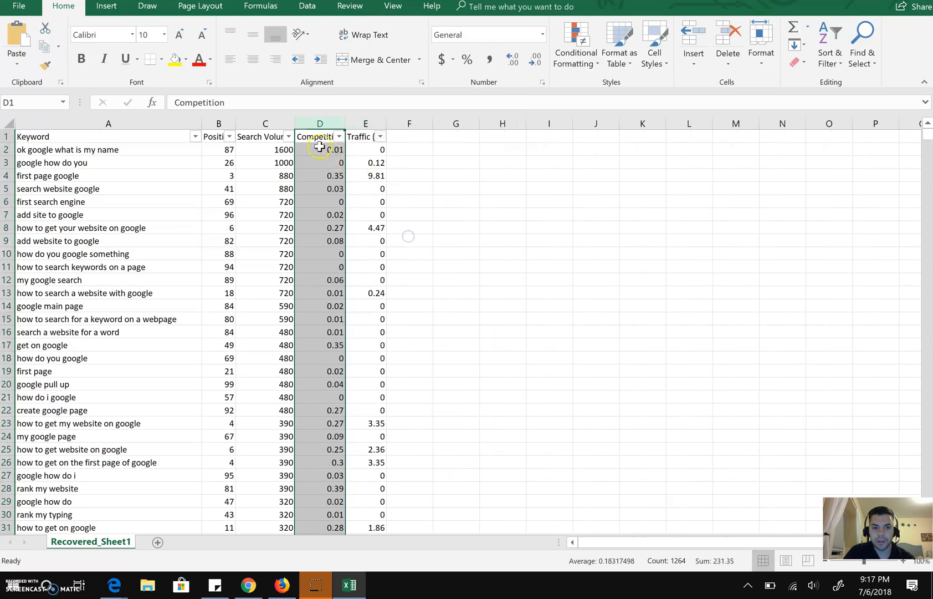
# Widen the Position column to fit its header and filter it to values between 10 and 21
pyautogui.doubleClick(236, 123)
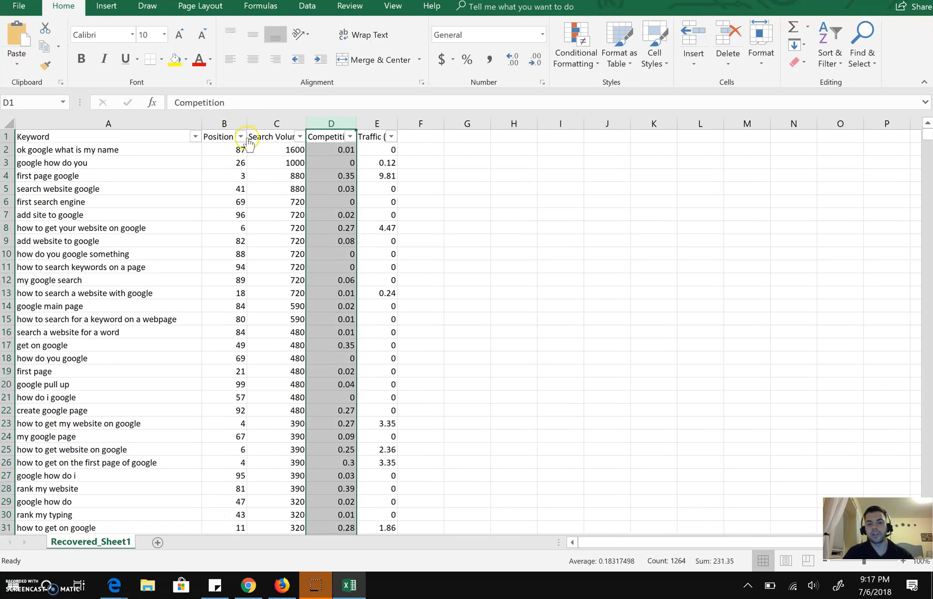
pyautogui.click(241, 137)
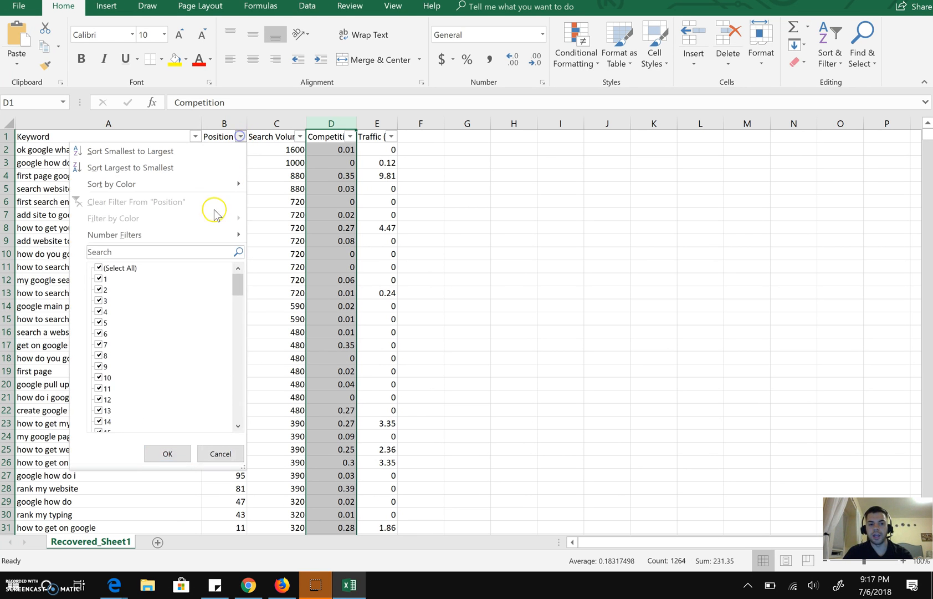
pyautogui.moveTo(192, 235)
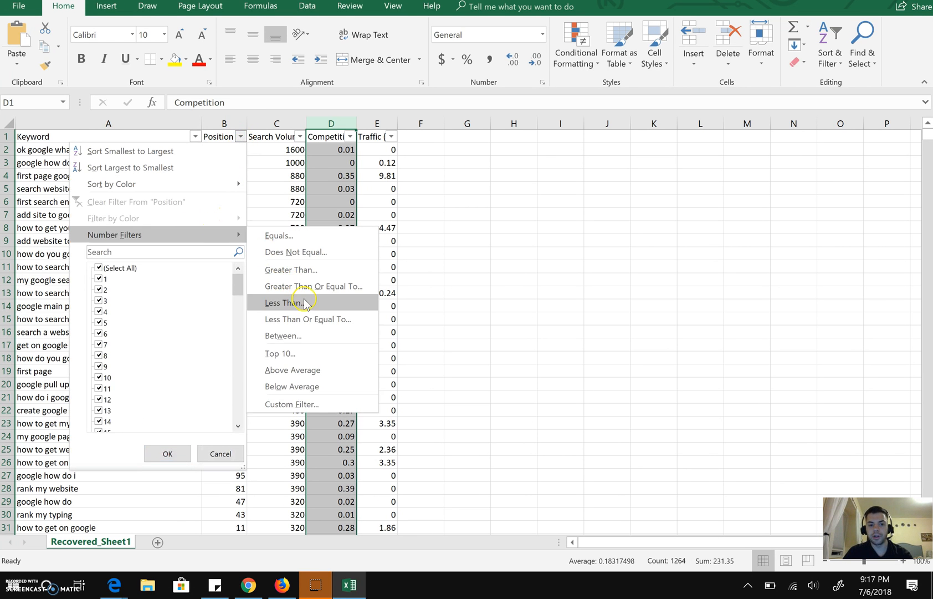
pyautogui.click(320, 333)
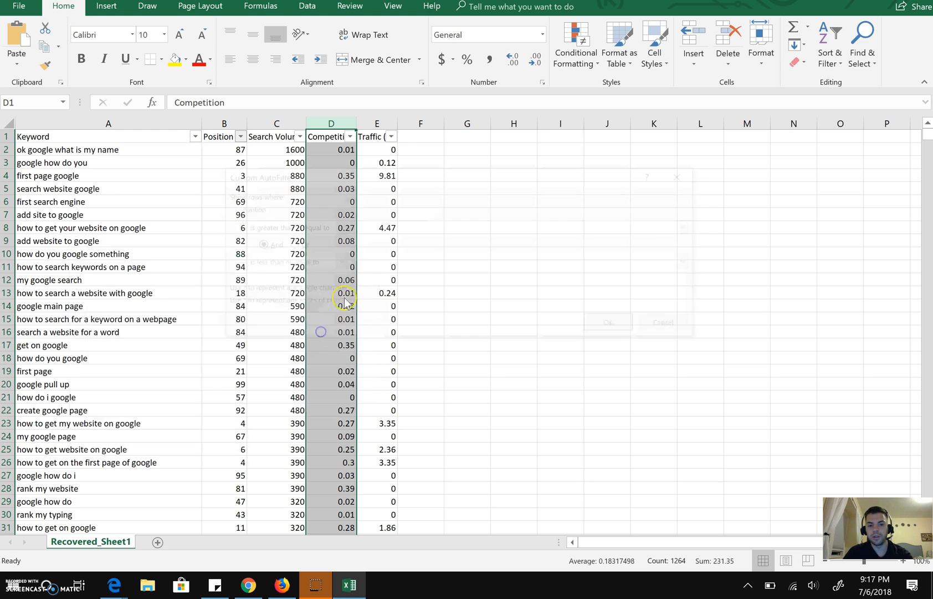
pyautogui.write('10')
pyautogui.press('Tab')
pyautogui.press('Tab')
pyautogui.press('Tab')
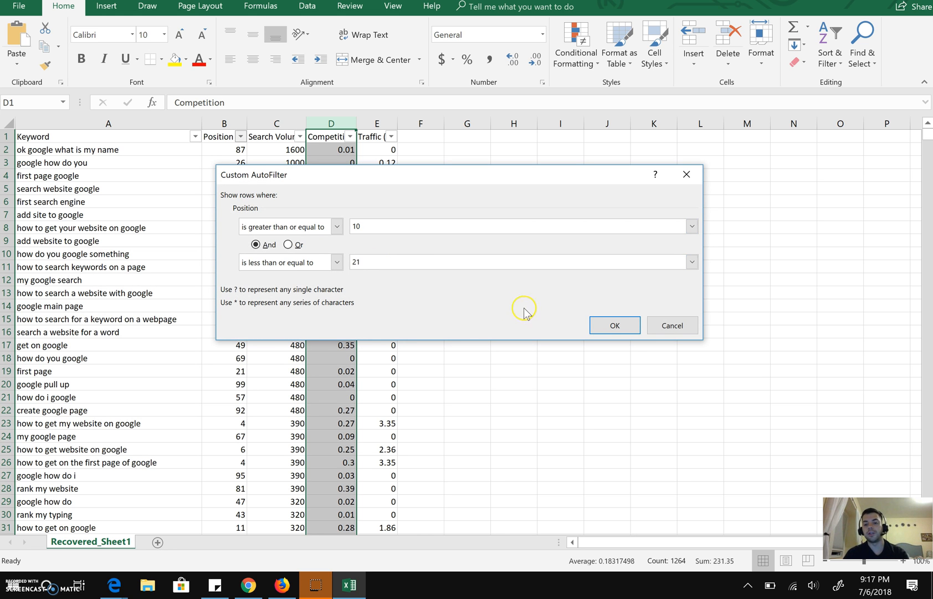
pyautogui.click(627, 328)
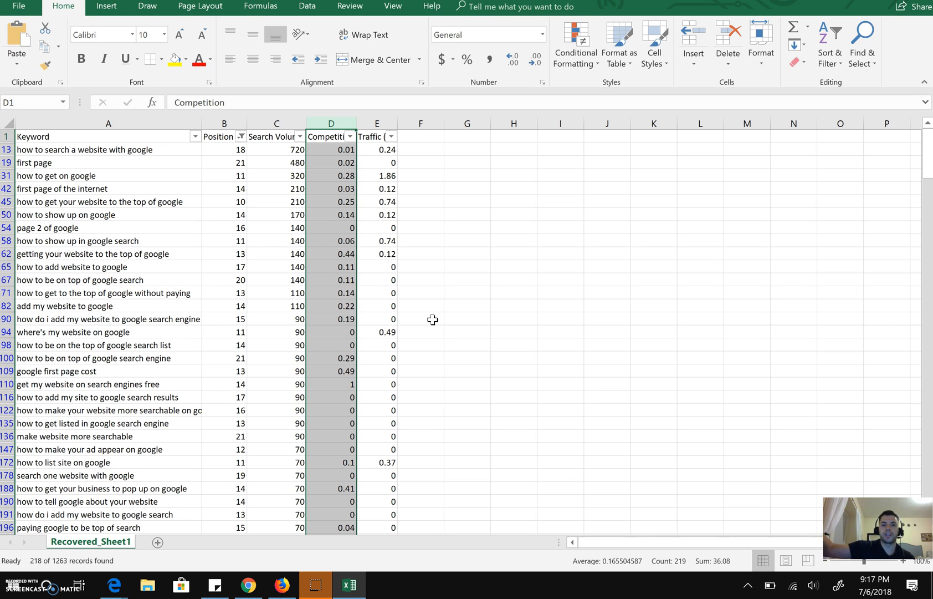
# Fill the "how to show up in google search" row yellow from the Keyword through the Traffic column
pyautogui.click(161, 150)
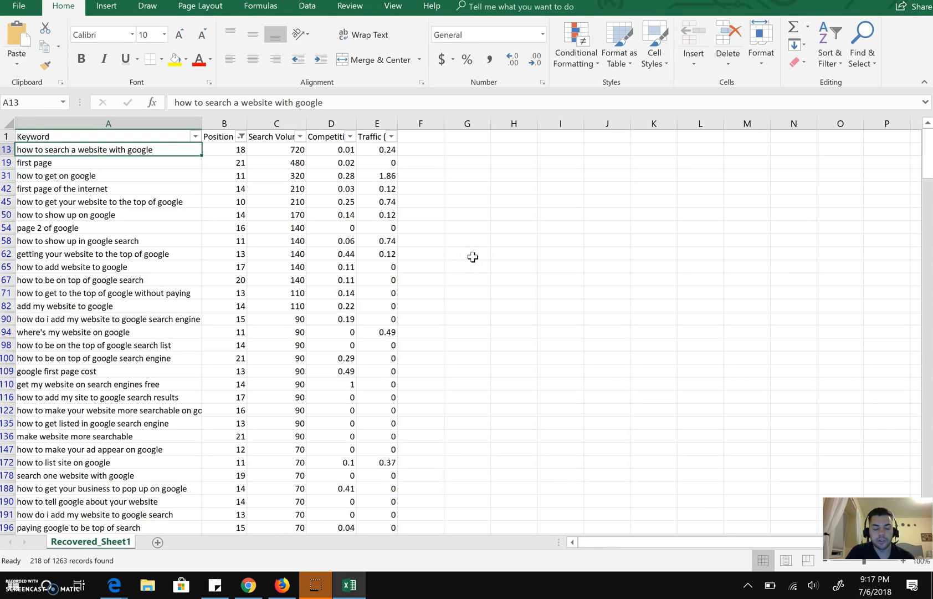
pyautogui.press('Down')
pyautogui.press('Down')
pyautogui.press('Down')
pyautogui.press('Down')
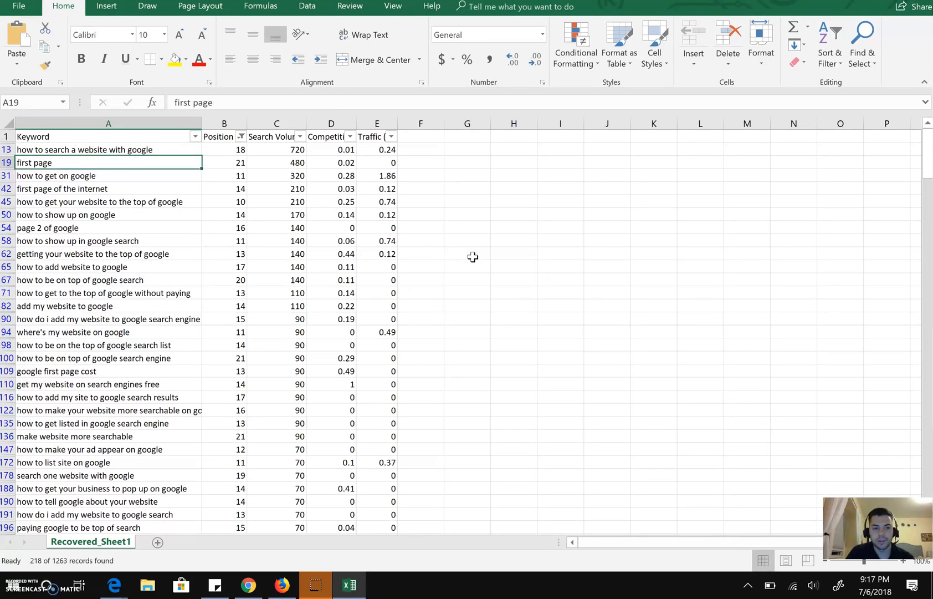
pyautogui.press('Down')
pyautogui.press('Down')
pyautogui.press('Down')
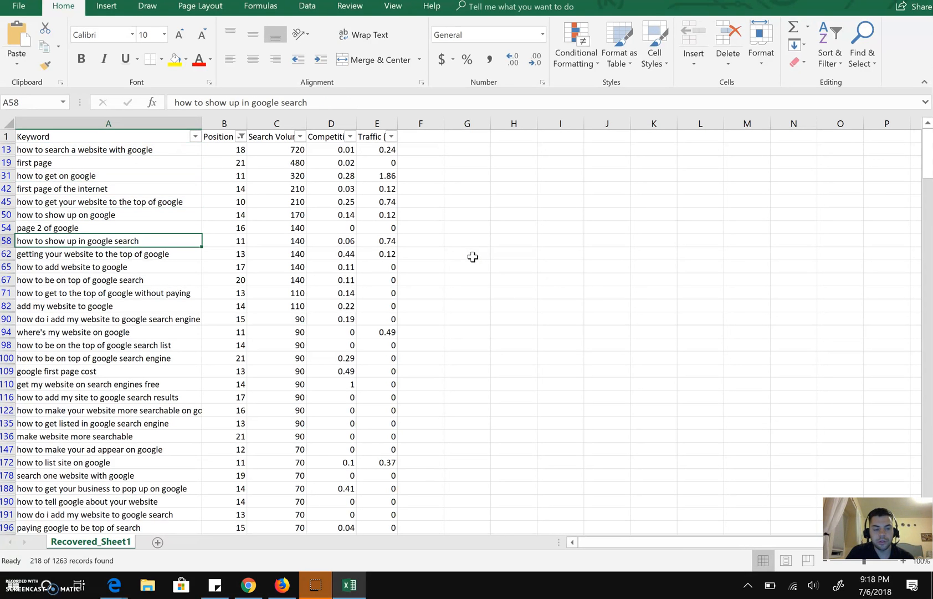
pyautogui.press('Right')
pyautogui.press('Right')
pyautogui.press('Left')
pyautogui.press('Left')
pyautogui.press('End')
pyautogui.hotkey('shift', 'Right')
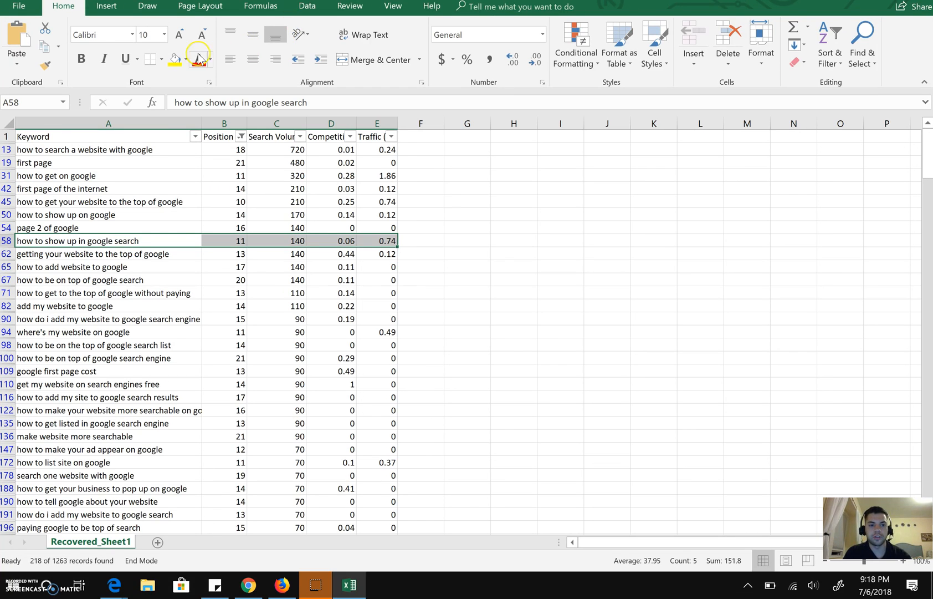
pyautogui.click(166, 61)
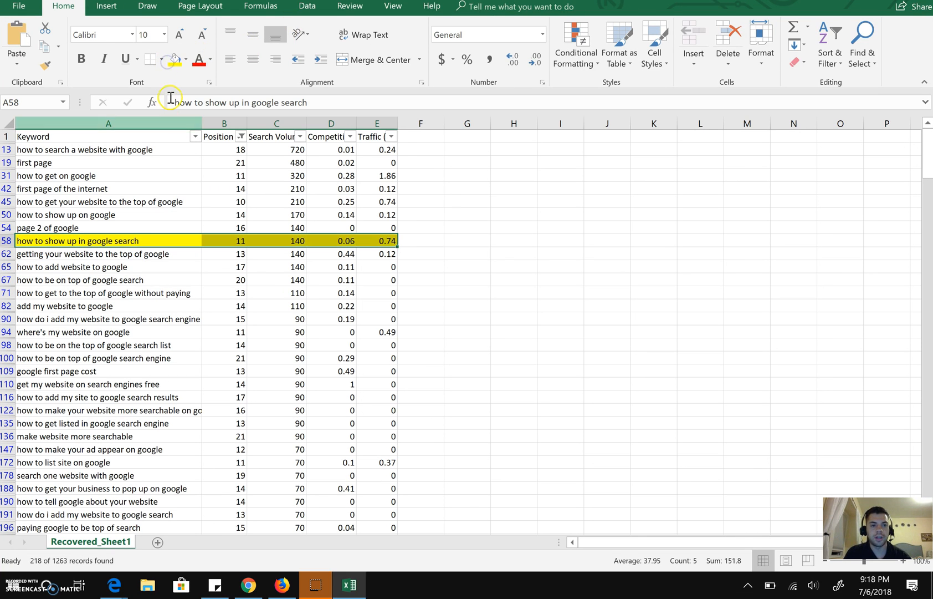
pyautogui.click(145, 239)
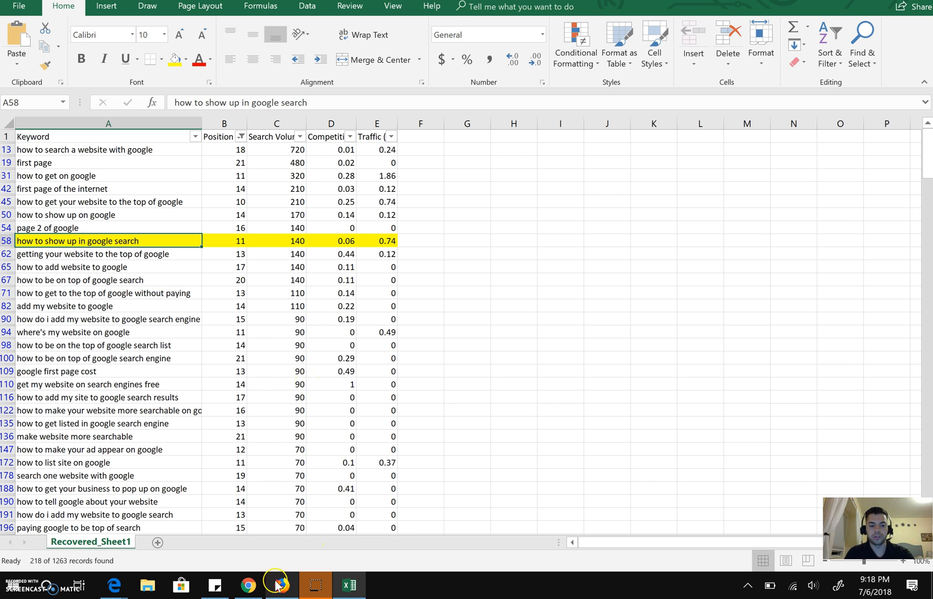
# Switch to the article in Chrome and search its text for "how to show", rechecking the highlighted keyword in Excel
pyautogui.click(248, 585)
pyautogui.click(391, 307)
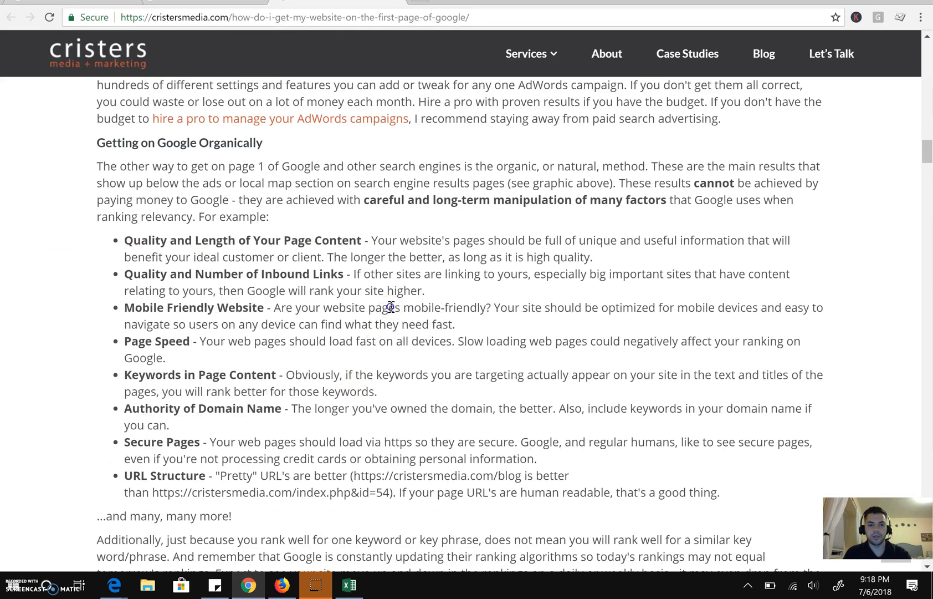
pyautogui.hotkey('ctrl', 'f')
pyautogui.write('ho')
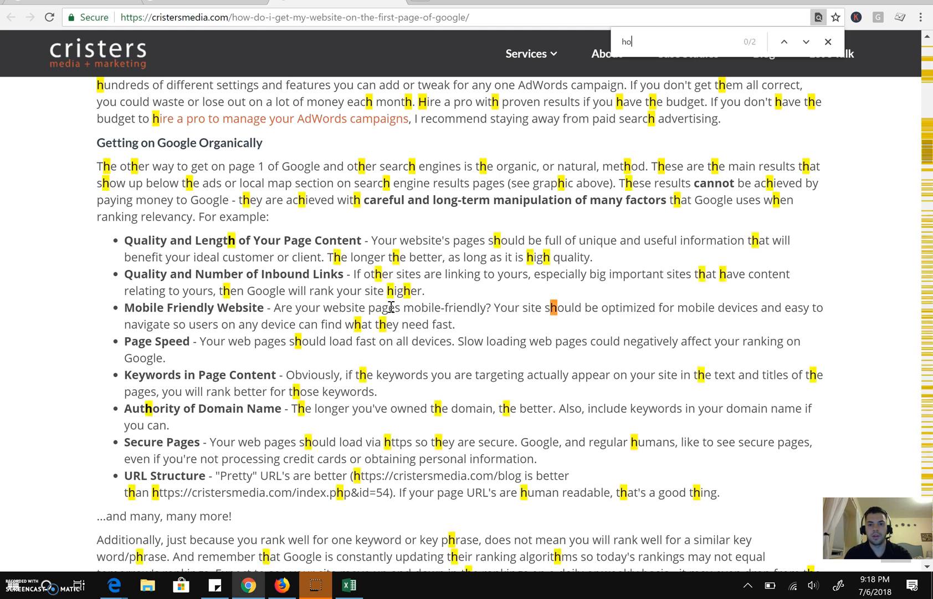
pyautogui.write('w to show')
pyautogui.click(355, 589)
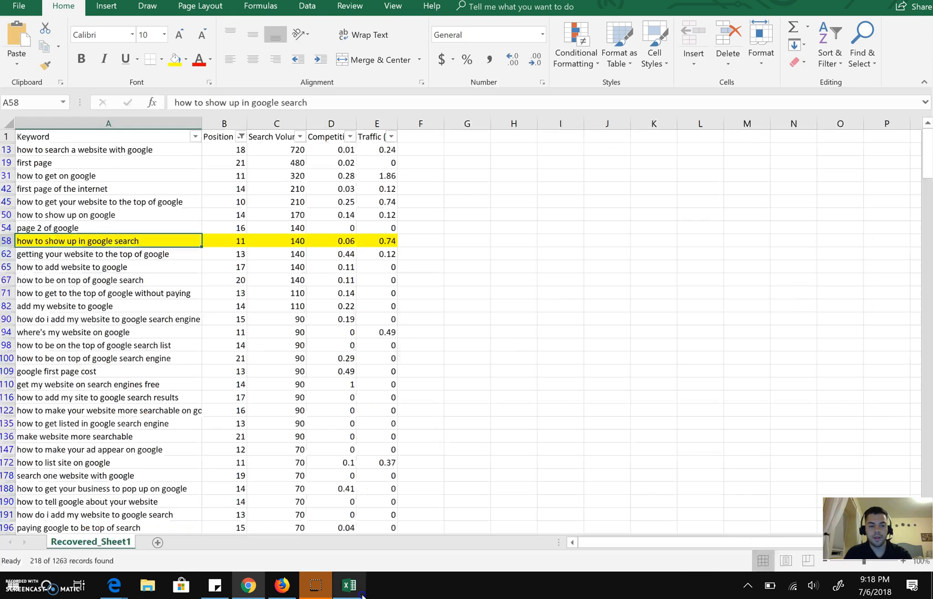
pyautogui.click(361, 593)
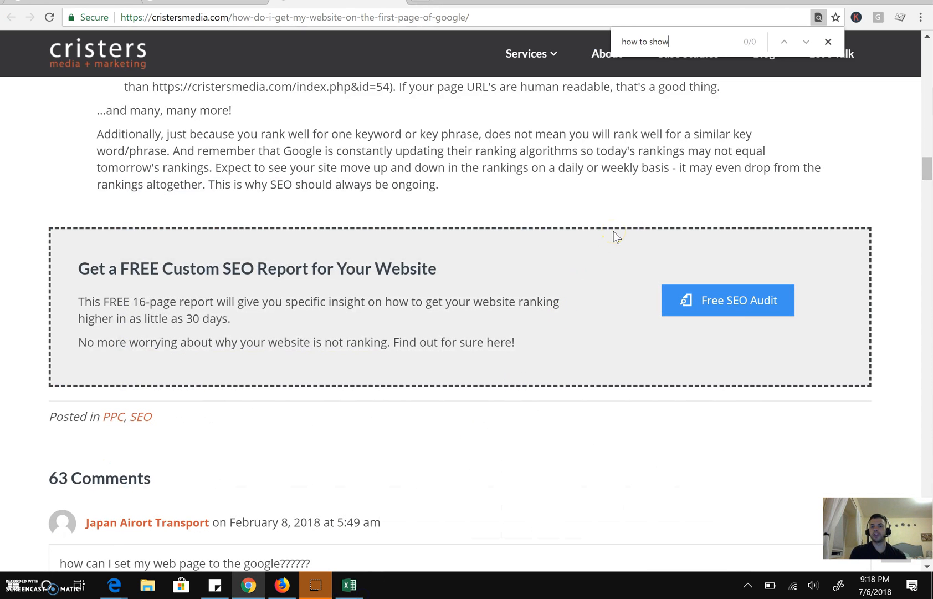
# Search the article's text for "show up on" instead and go to the second match
pyautogui.press('BackSpace')
pyautogui.press('BackSpace')
pyautogui.press('BackSpace')
pyautogui.press('BackSpace')
pyautogui.press('BackSpace')
pyautogui.press('BackSpace')
pyautogui.press('BackSpace')
pyautogui.press('BackSpace')
pyautogui.press('BackSpace')
pyautogui.press('BackSpace')
pyautogui.write('show up on')
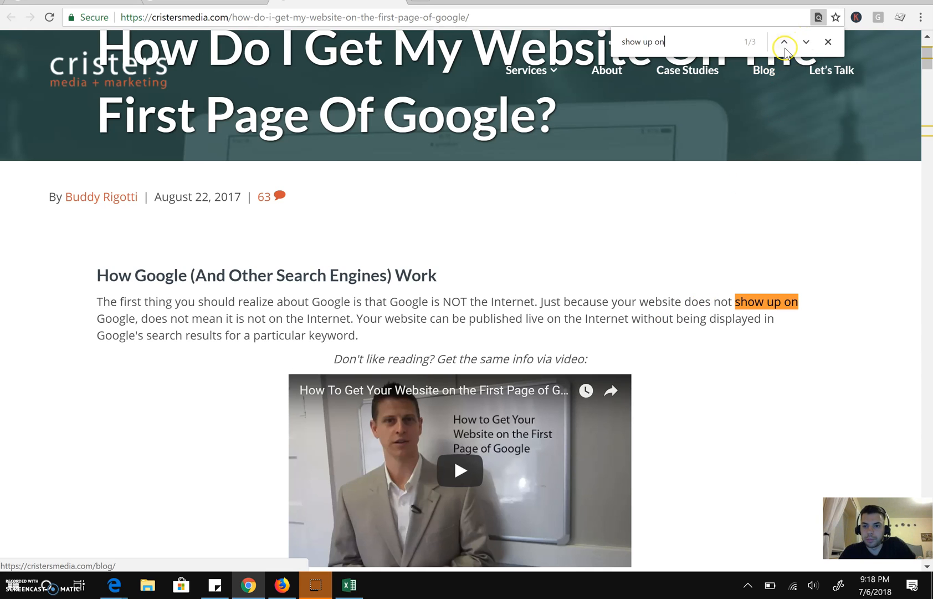
pyautogui.click(806, 42)
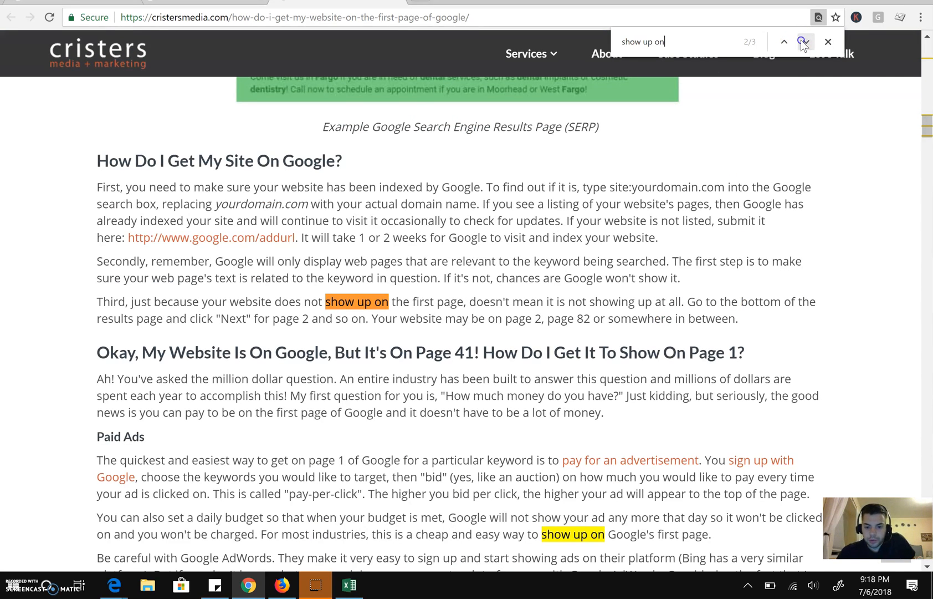
# Go to the third "show up on" match in the article and switch back to the keyword sheet in Excel
pyautogui.click(805, 43)
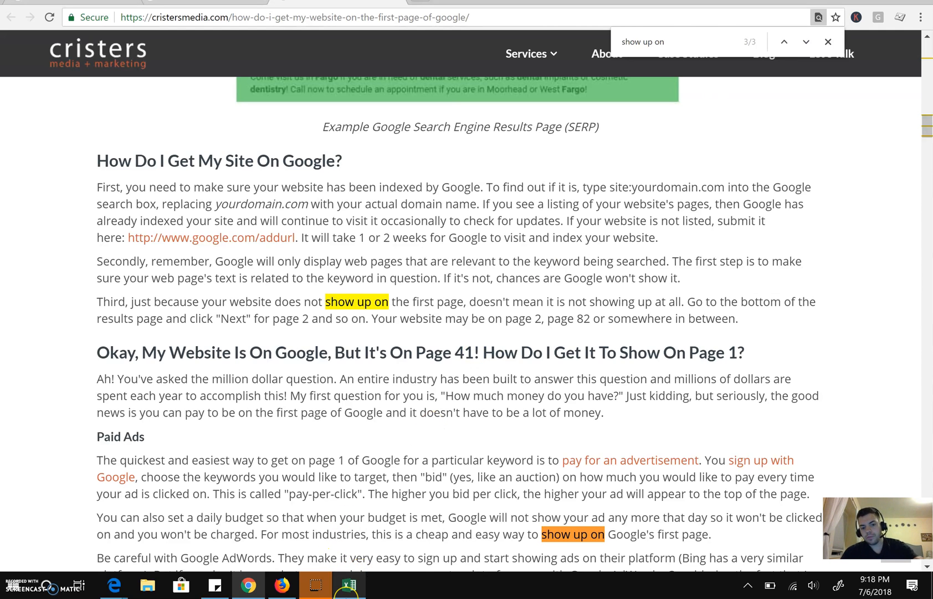
pyautogui.hotkey('alt', 'Tab')
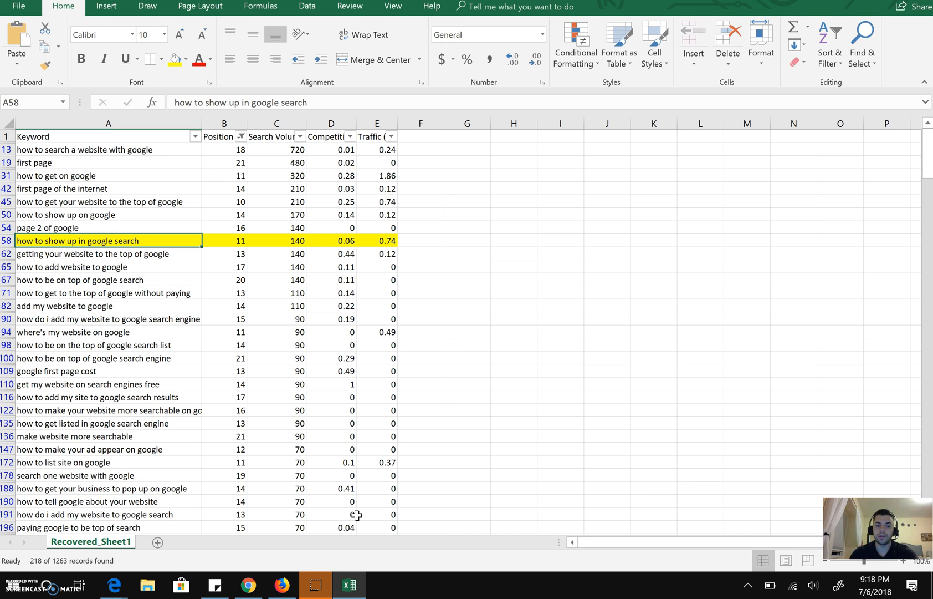
pyautogui.moveTo(329, 585)
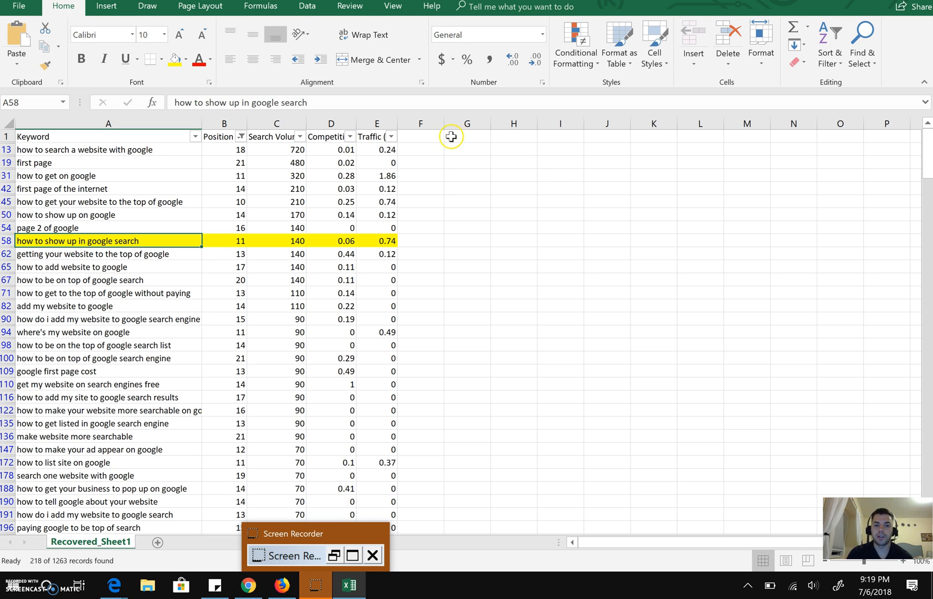
# Add a "Notes" header in column F, next to the Traffic column
pyautogui.click(435, 142)
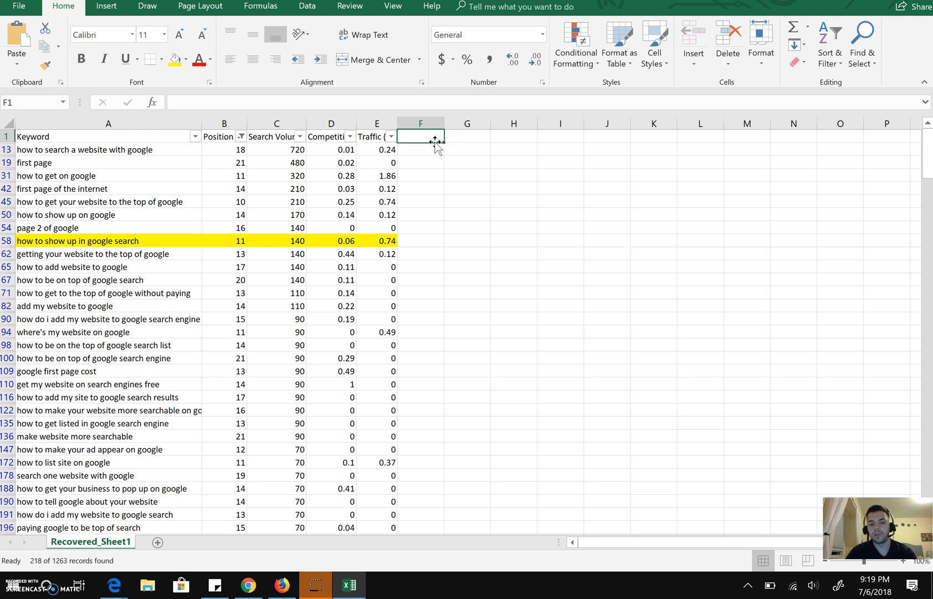
pyautogui.write('Notes')
pyautogui.press('Return')
# Enter the note "They Don't Use this Exact Term" in column F for the "how to show up in google search" row
pyautogui.press('Down')
pyautogui.press('Down')
pyautogui.press('Down')
pyautogui.press('Down')
pyautogui.press('Down')
pyautogui.press('Down')
pyautogui.press('Down')
pyautogui.write('DO no')
pyautogui.press('BackSpace')
pyautogui.press('BackSpace')
pyautogui.press('BackSpace')
pyautogui.press('BackSpace')
pyautogui.press('BackSpace')
pyautogui.write("They Don't Use thie")
pyautogui.press('BackSpace')
pyautogui.write('s Exac')
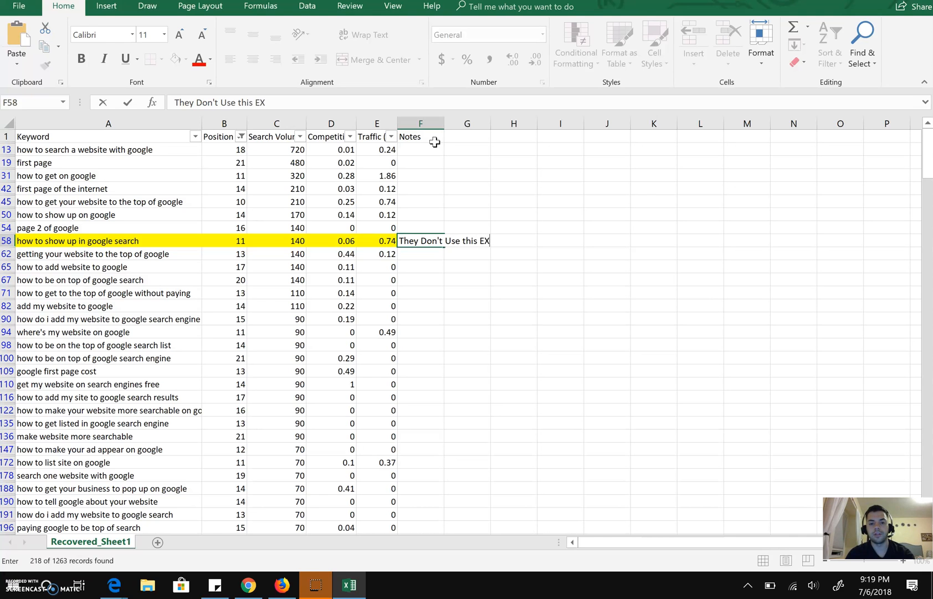
pyautogui.press('BackSpace')
pyautogui.press('BackSpace')
pyautogui.press('BackSpace')
pyautogui.write('xact Term')
pyautogui.press('Return')
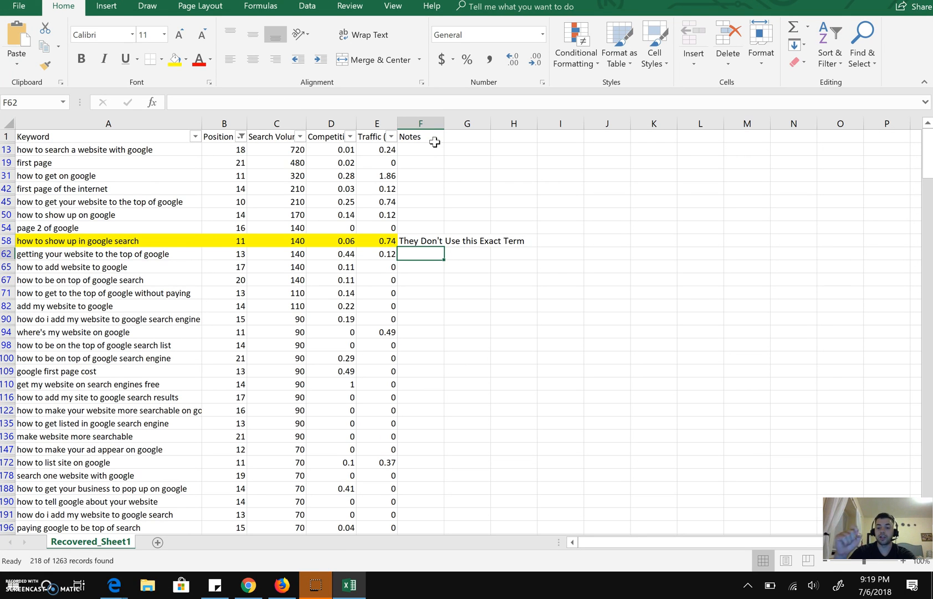
# Look through the filtered keyword list further down the sheet and return to the header row
pyautogui.click(150, 160)
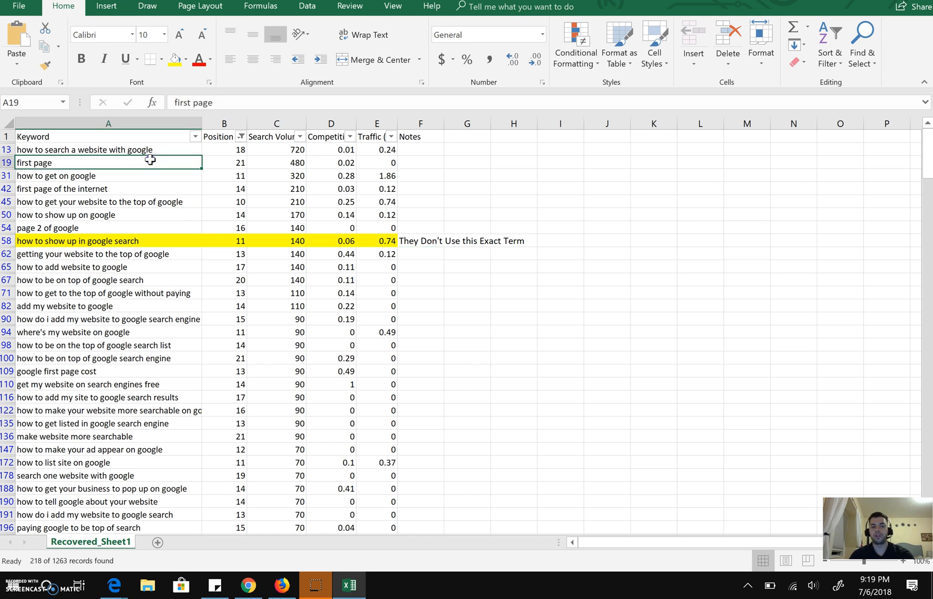
pyautogui.moveTo(150, 150); pyautogui.dragTo(150, 160)
pyautogui.scroll(-10, 150, 160)
pyautogui.keyDown('shift'); pyautogui.click(150, 159); pyautogui.keyUp('shift')
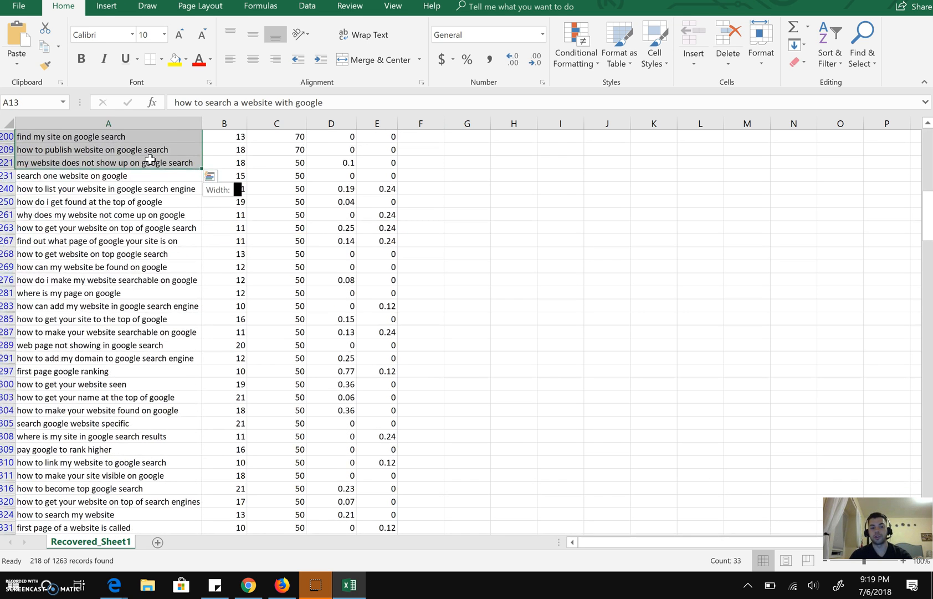
pyautogui.hotkey('shift', 'pagedown')
pyautogui.hotkey('shift', 'pagedown')
pyautogui.press('pageup')
pyautogui.press('Down')
pyautogui.press('Right')
pyautogui.press('pageup')
pyautogui.press('Right')
pyautogui.press('Up')
pyautogui.press('pageup')
pyautogui.press('pageup')
pyautogui.press('pageup')
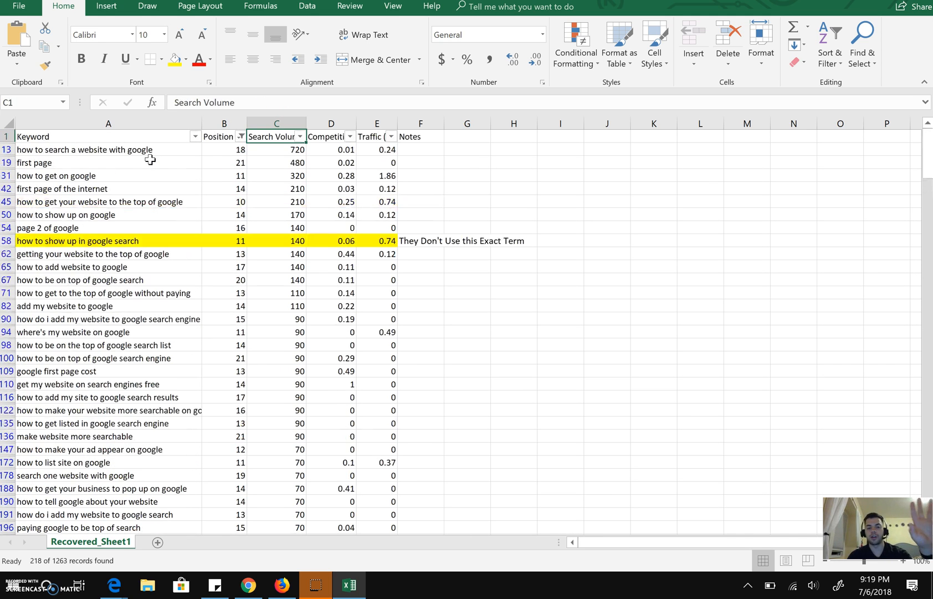
# Examine the Competition values row by row, from the first filtered keyword to around "where's my website on google"
pyautogui.press('Down')
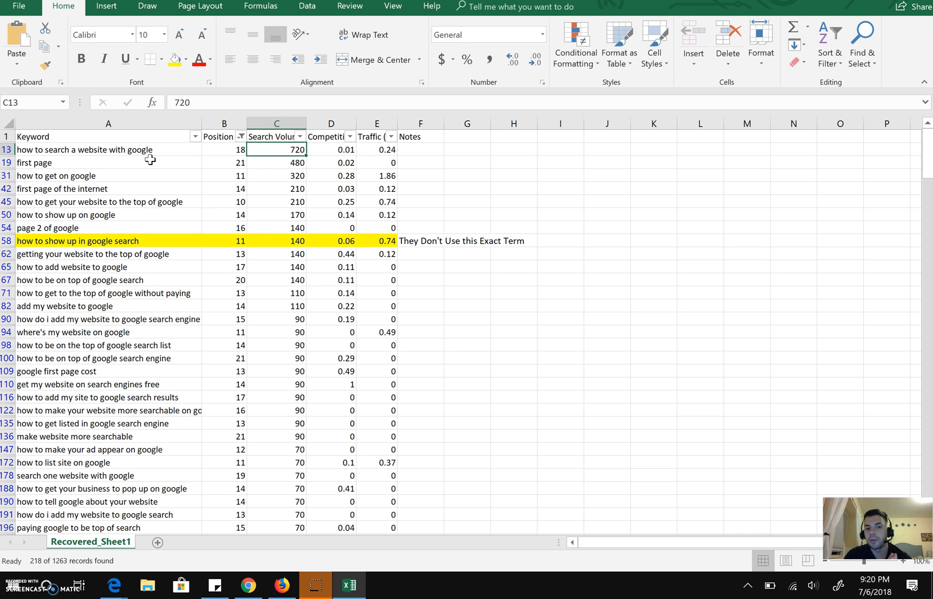
pyautogui.press('Right')
pyautogui.press('Down')
pyautogui.press('Down')
pyautogui.press('Down')
pyautogui.press('Down')
pyautogui.press('Down')
pyautogui.press('Down')
pyautogui.press('Down')
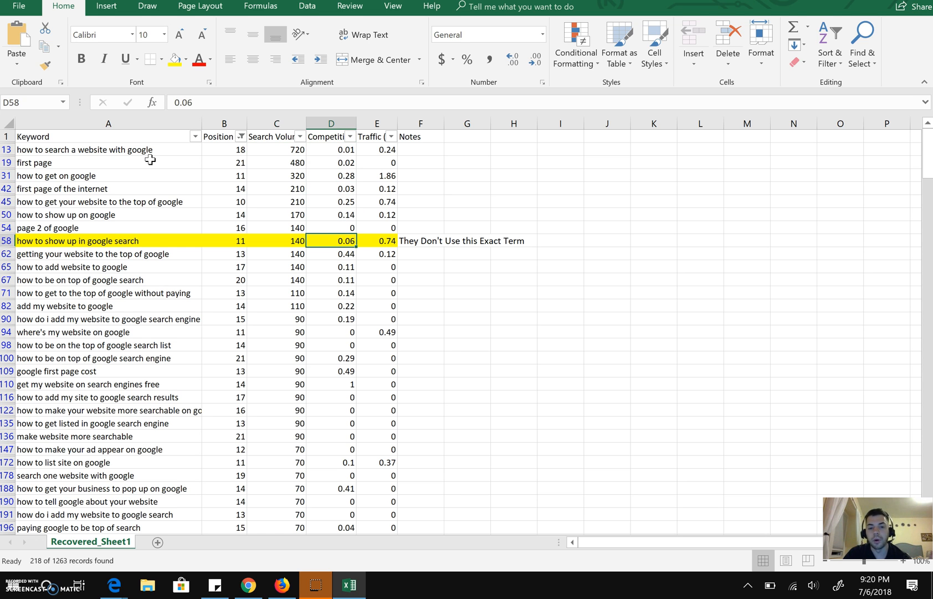
pyautogui.press('Down')
pyautogui.press('Down')
pyautogui.press('Down')
pyautogui.press('Down')
pyautogui.press('Down')
pyautogui.press('Down')
pyautogui.press('Down')
pyautogui.press('Down')
pyautogui.press('Down')
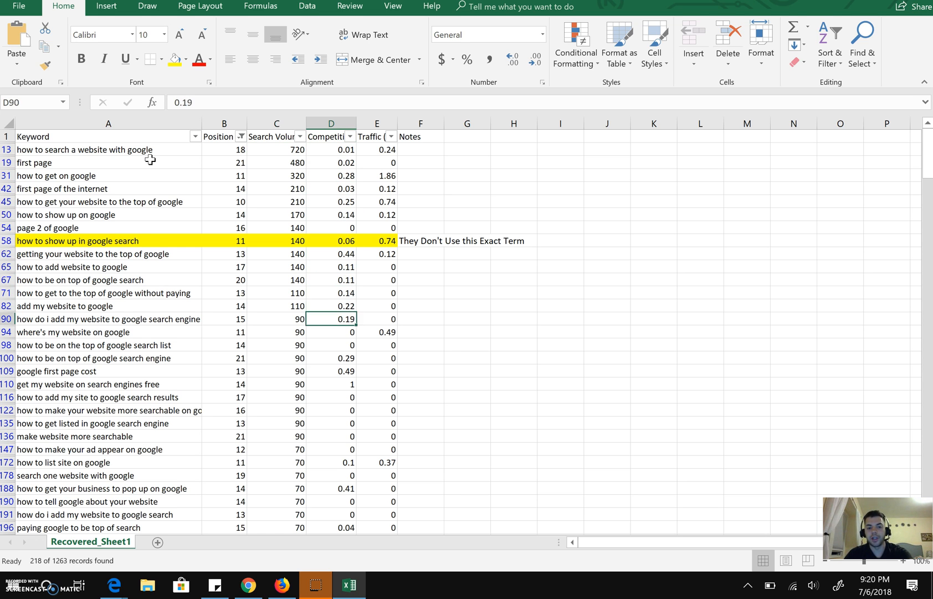
pyautogui.press('Down')
pyautogui.press('Up')
pyautogui.press('Up')
pyautogui.press('Up')
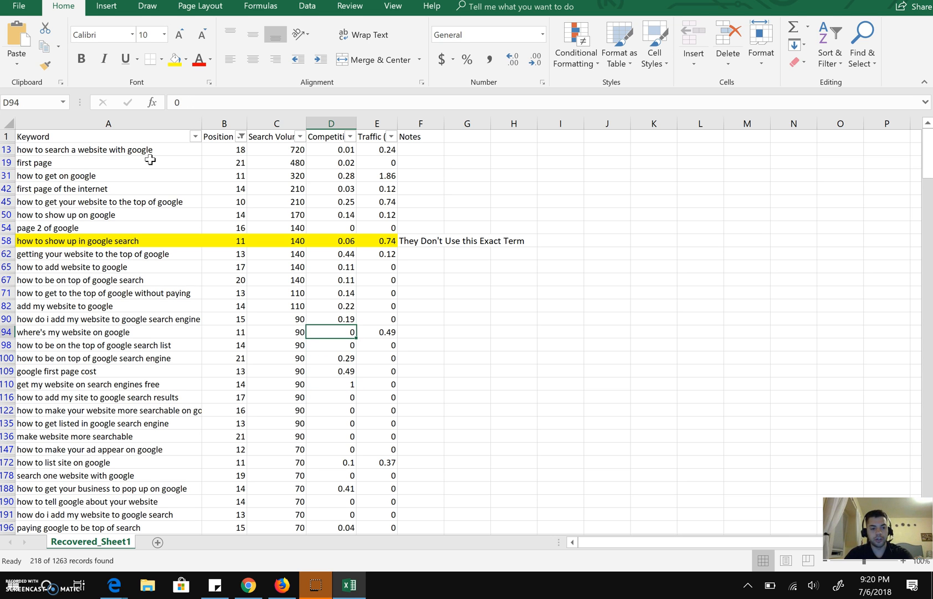